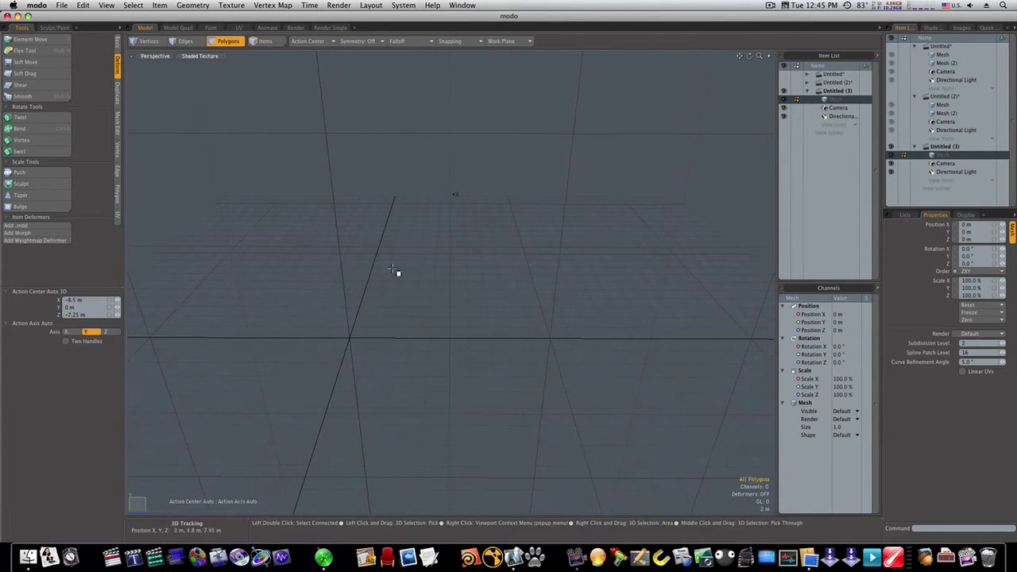
- Create a flat square polygon measuring 5 m by 5 m, standing upright in the YZ plane
left_click(117, 46)
left_click(14, 44)
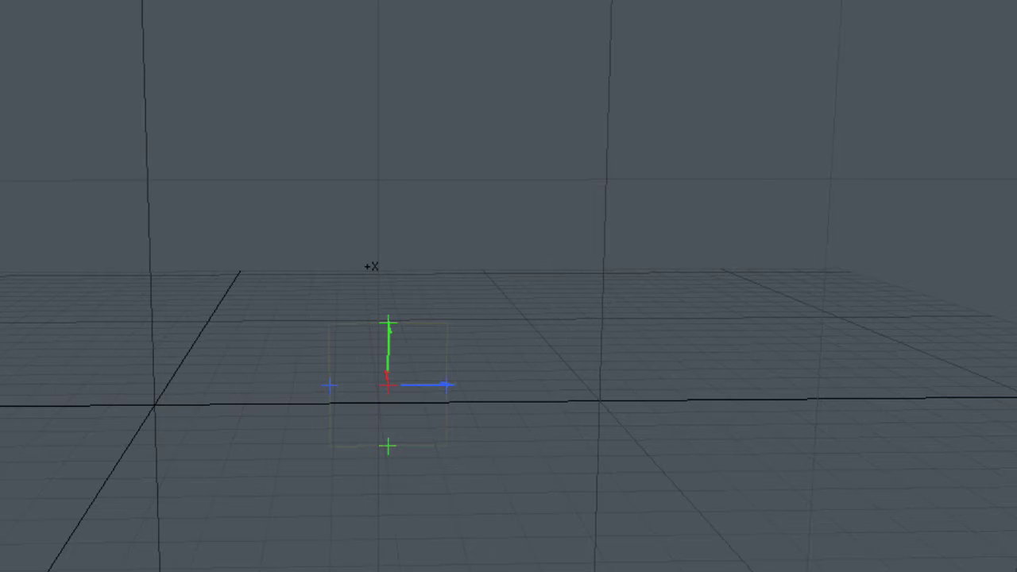
type("5m")
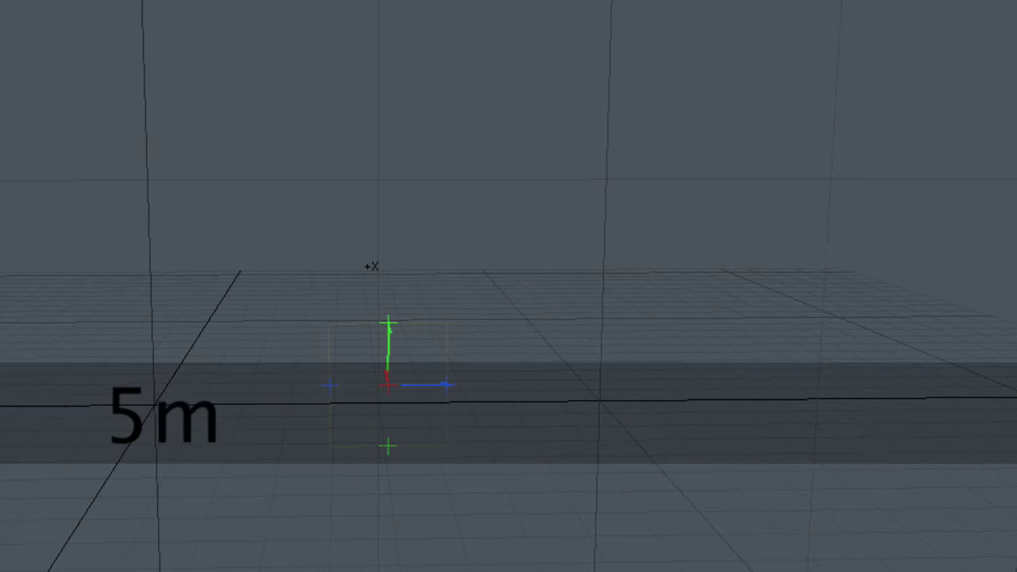
key("Tab")
type("5m")
left_click_drag(452, 412, 306, 430, "alt")
key("q")
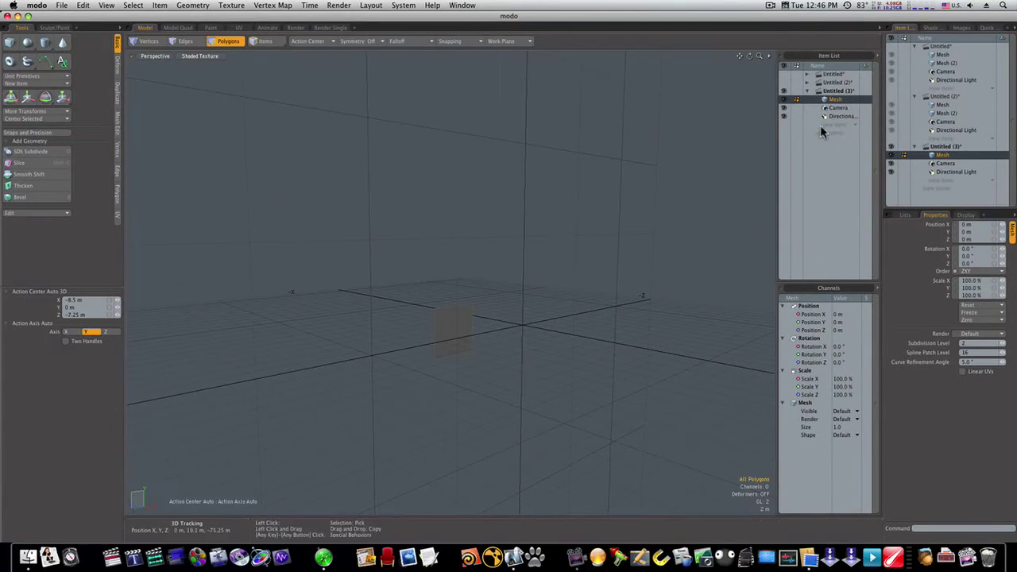
- Add a second, empty mesh item to the current scene and switch to the four-view modelling layout
left_click(830, 125)
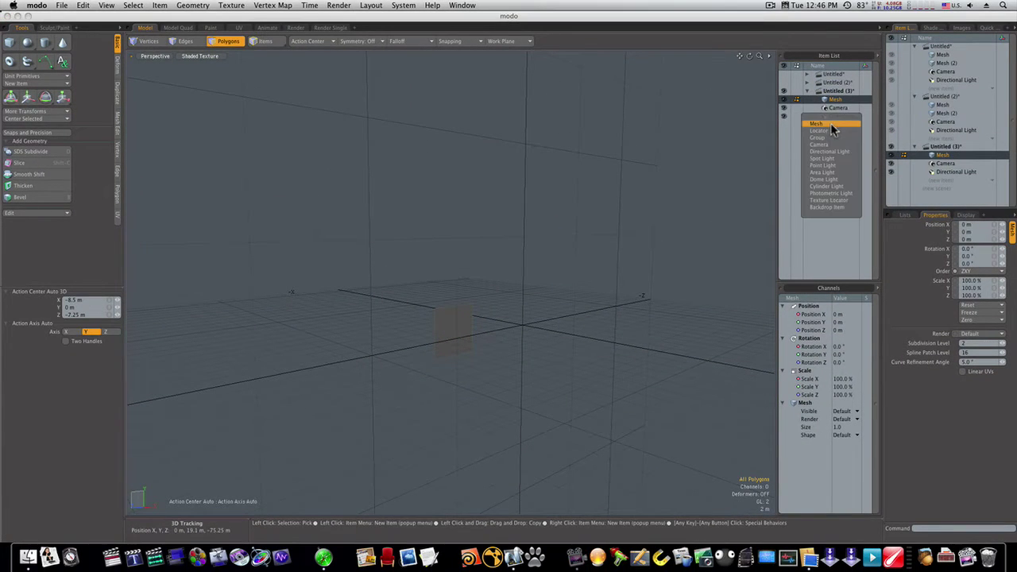
left_click(831, 124)
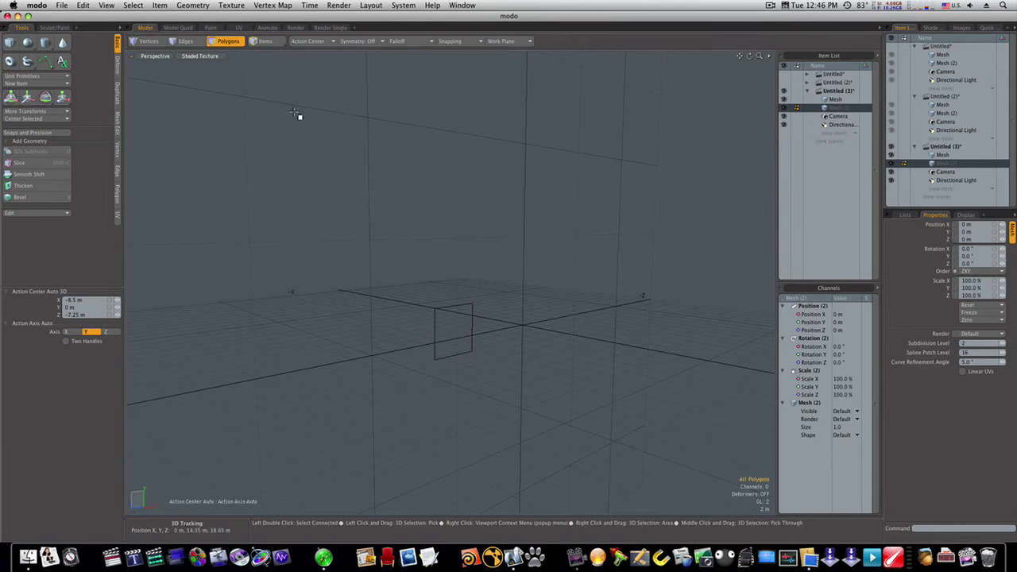
left_click(178, 28)
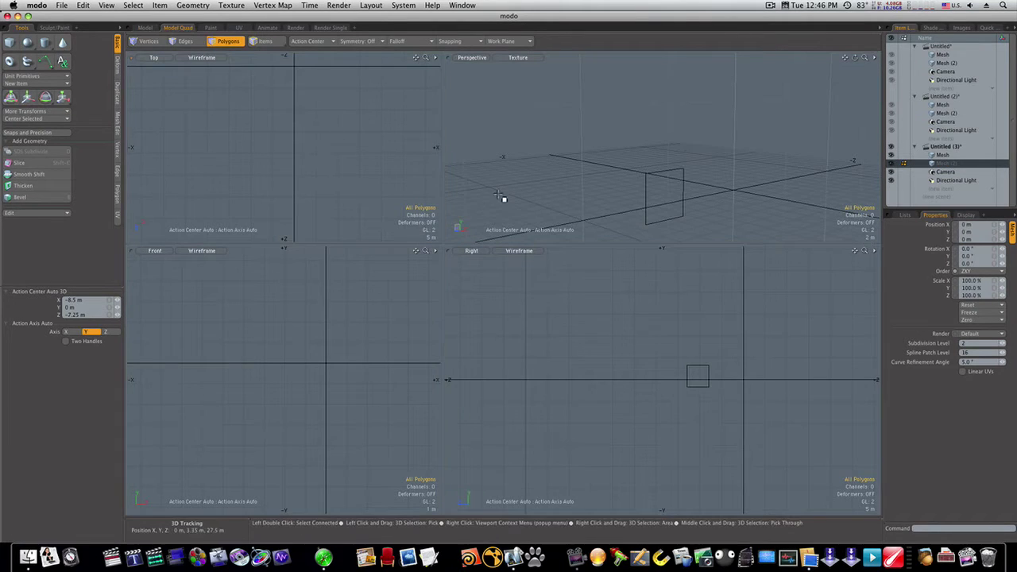
- Center the square polygon of the first mesh on the world origin
left_click_drag(347, 164, 305, 164, "ctrl+alt")
left_click_drag(326, 312, 291, 313, "ctrl+alt")
left_click_drag(580, 340, 529, 341, "ctrl+alt")
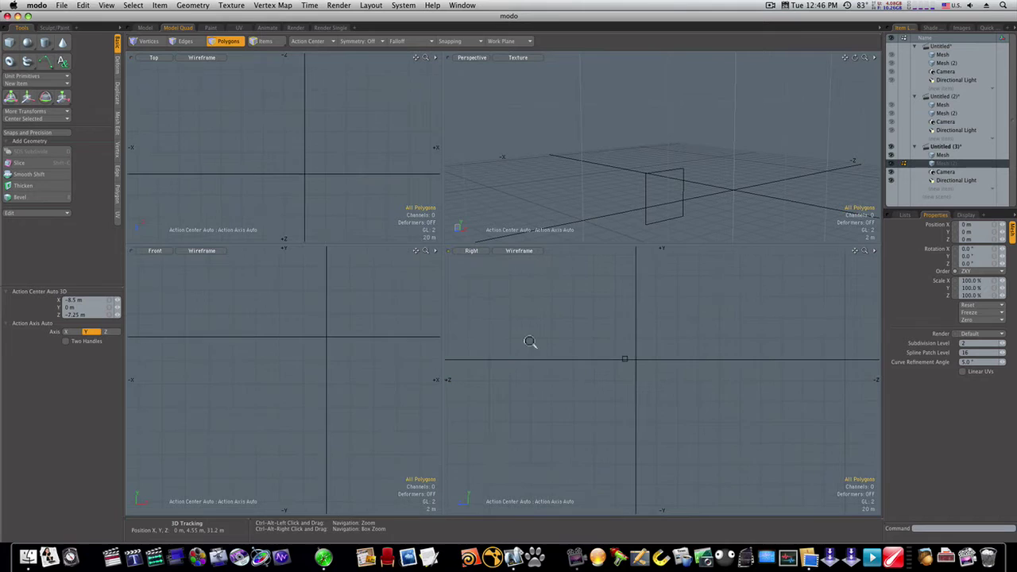
left_click_drag(334, 351, 178, 361, "ctrl+alt")
mouse_move(316, 378)
left_mouse_down("ctrl+alt")
mouse_move(263, 385)
mouse_move(302, 377)
left_mouse_up("ctrl+alt")
scroll(704, 187, "down", 2)
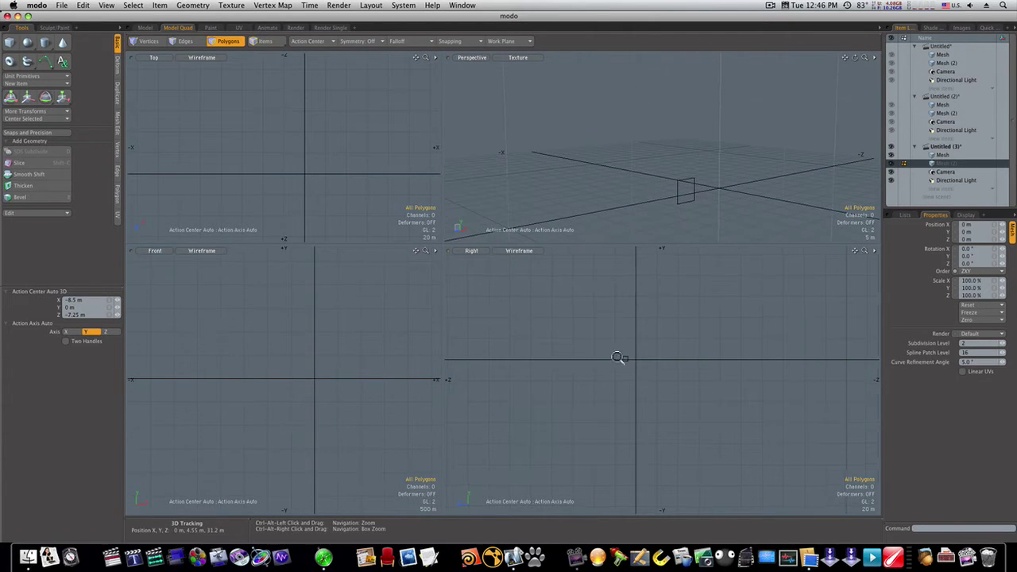
scroll(651, 373, "up", 5)
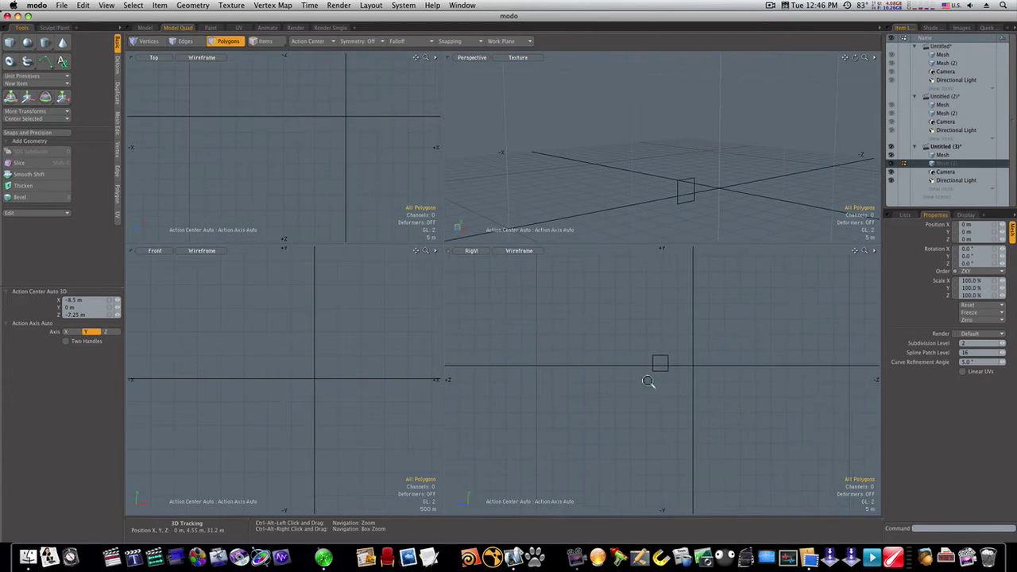
left_click(941, 156)
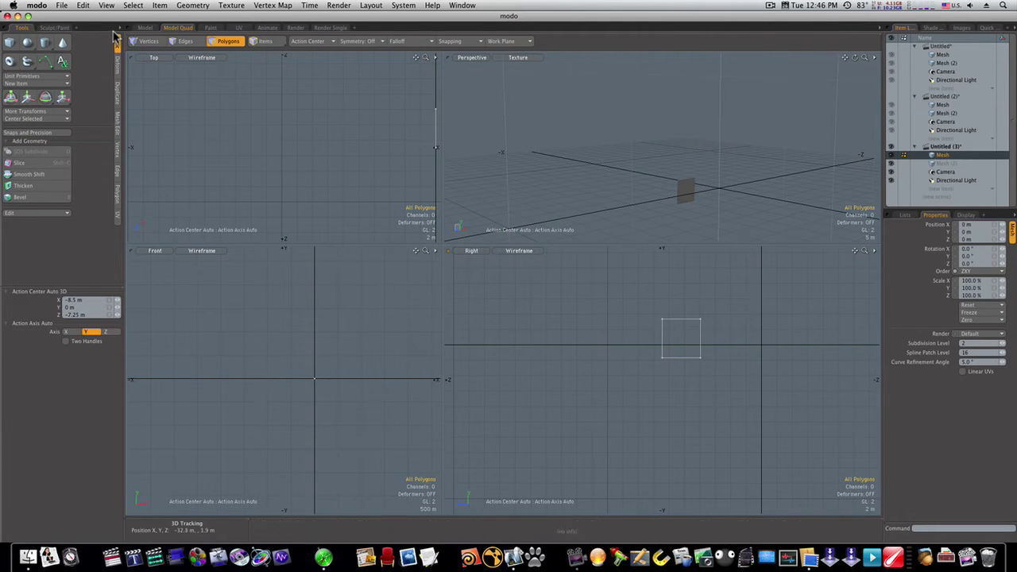
left_click(51, 120)
left_click(53, 121)
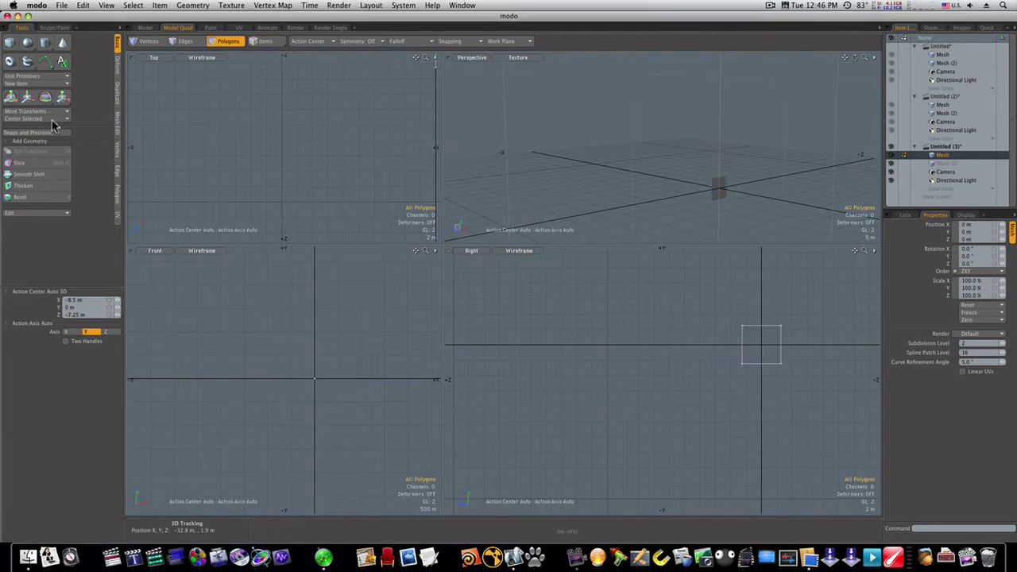
- Draw a four-point curve in the second mesh from the origin along the negative X axis to about X -30.4 m
scroll(354, 381, "up", 5)
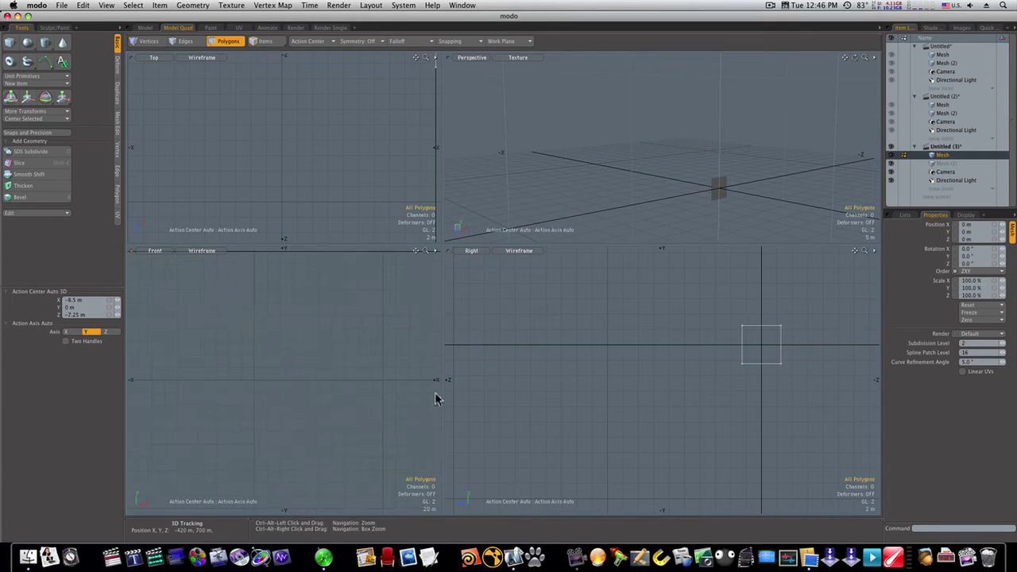
left_click_drag(394, 381, 378, 360, "ctrl+alt")
left_click_drag(378, 361, 299, 449, "alt+shift")
left_click_drag(338, 168, 288, 186, "ctrl+alt")
left_click_drag(355, 363, 260, 384, "ctrl+alt")
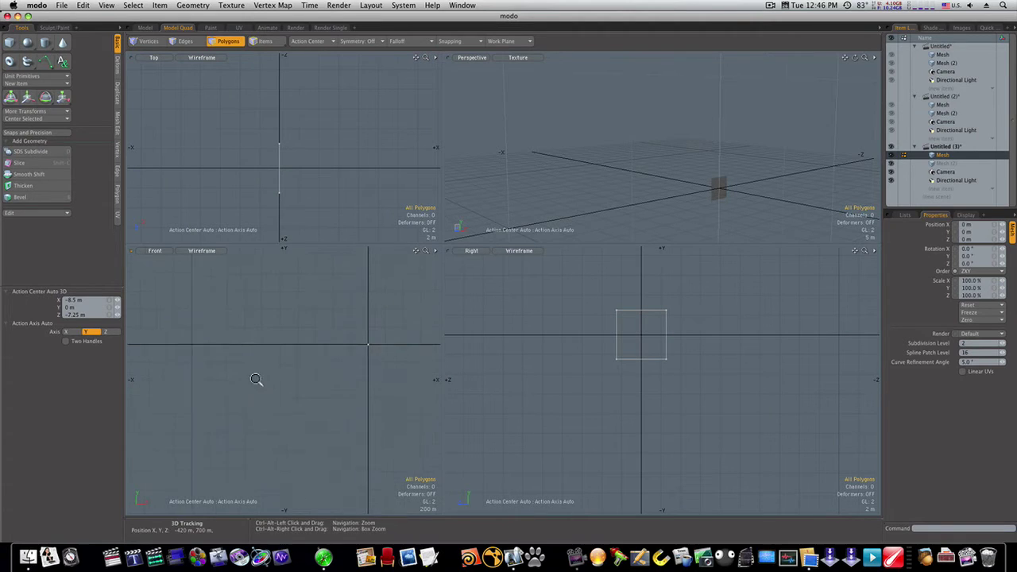
left_click_drag(313, 343, 228, 363, "alt+shift")
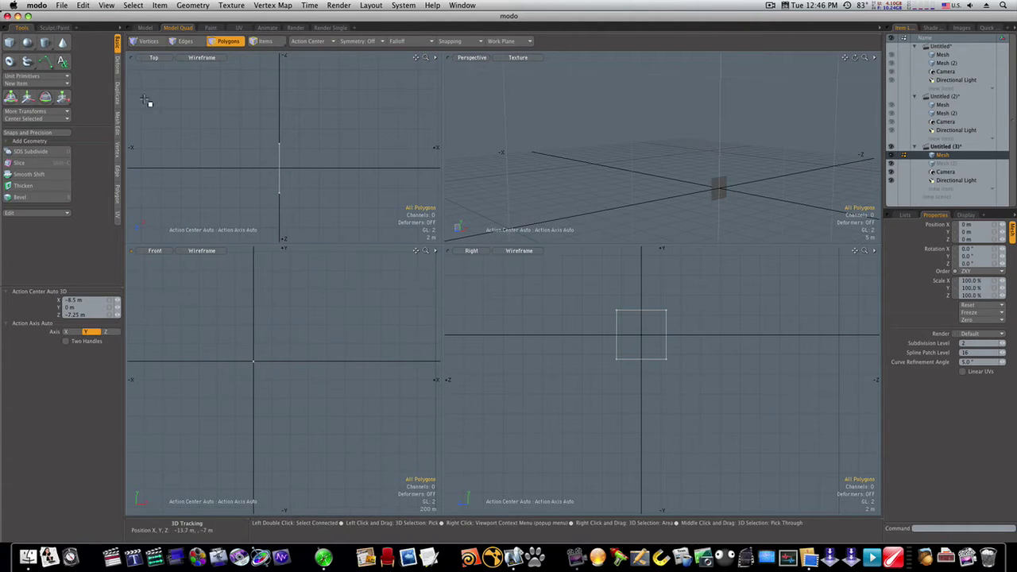
left_click(946, 172)
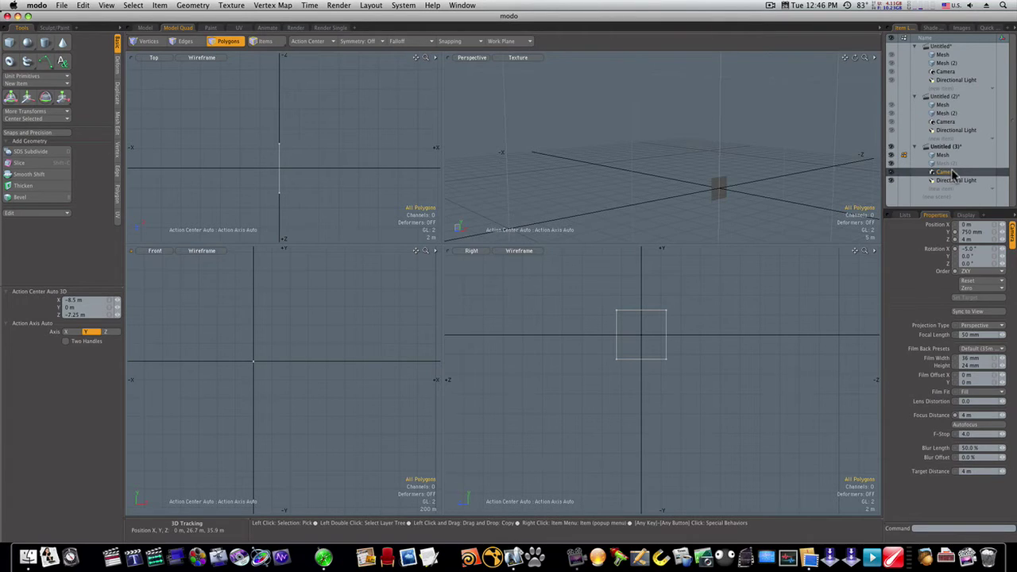
left_click(944, 163)
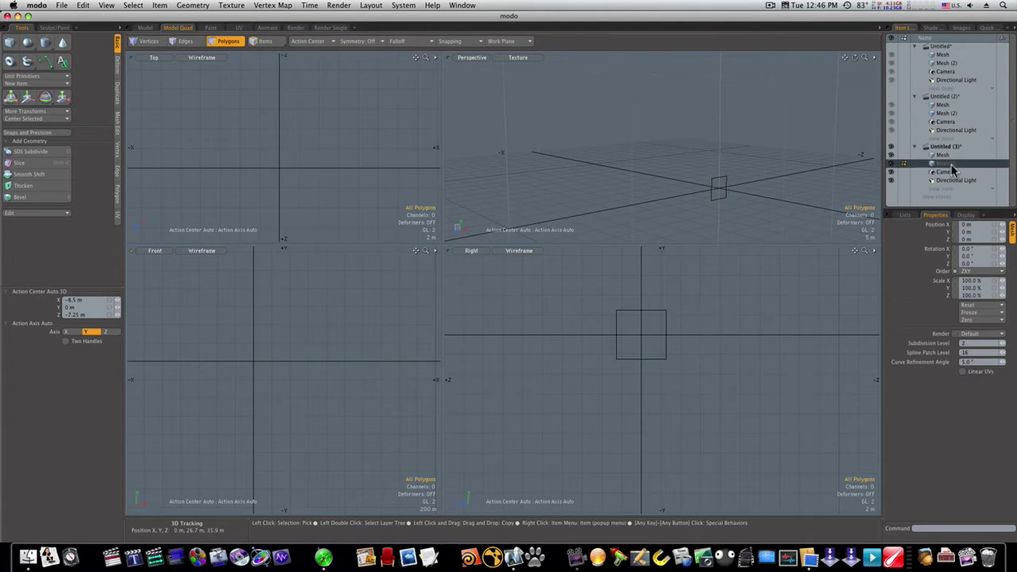
left_click(46, 64)
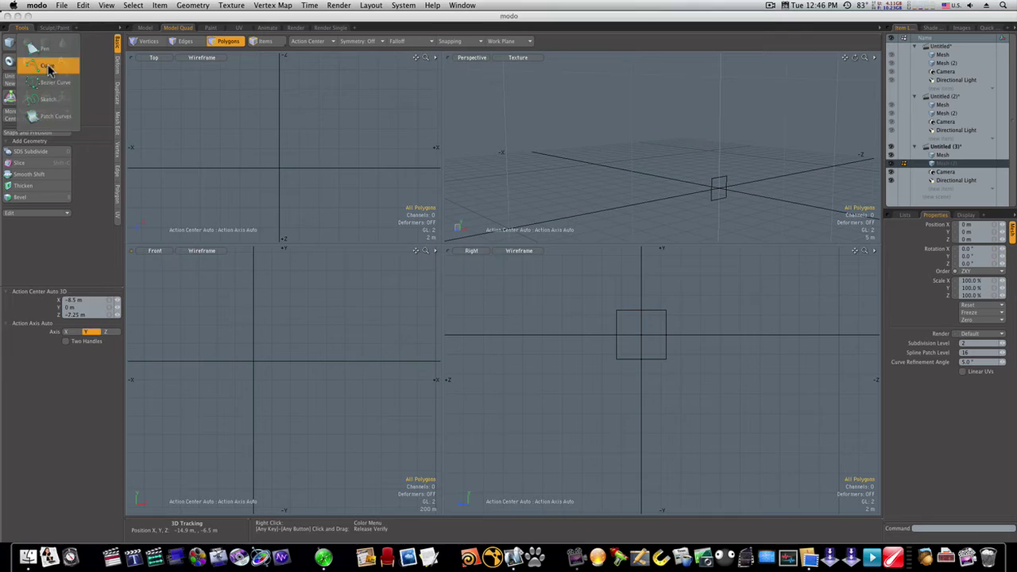
left_click(48, 68)
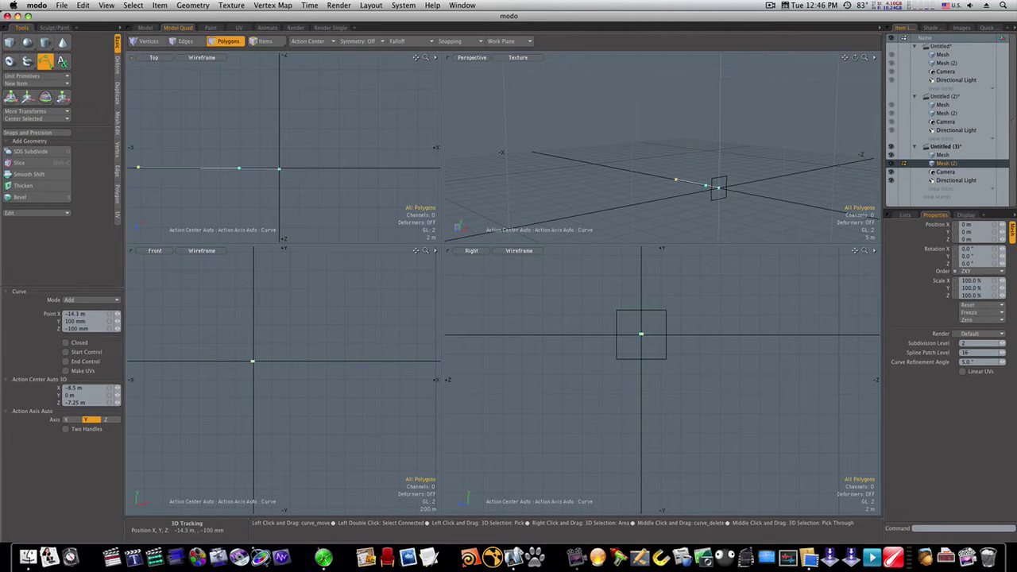
left_click_drag(268, 202, 198, 205, "ctrl+alt")
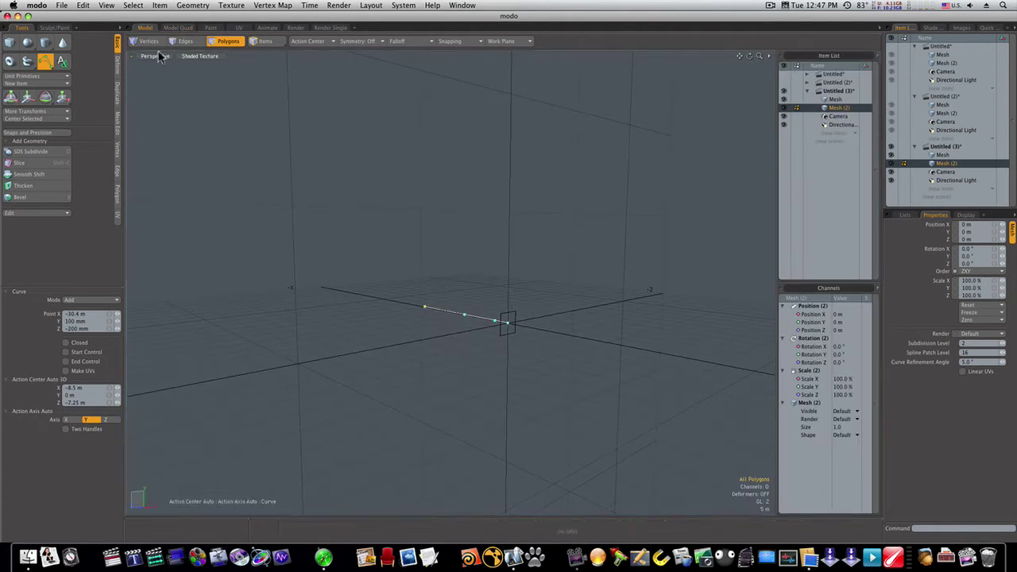
- Return to the single perspective layout and finish the Curve tool with the whole path in view
left_click(146, 27)
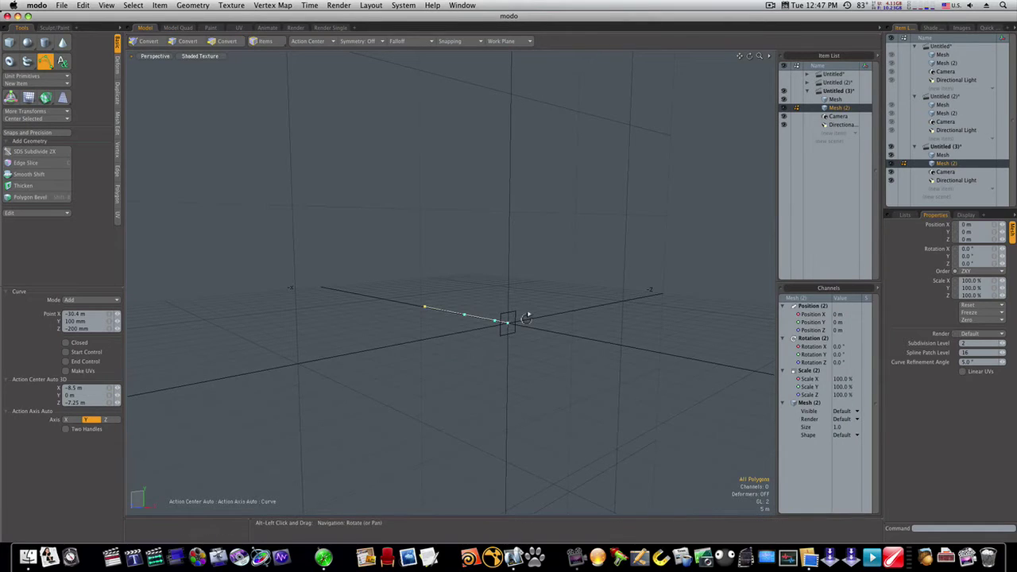
left_click_drag(526, 319, 250, 318, "alt")
left_click_drag(419, 322, 477, 322, "ctrl+alt")
left_click_drag(477, 322, 477, 347, "alt")
key("q")
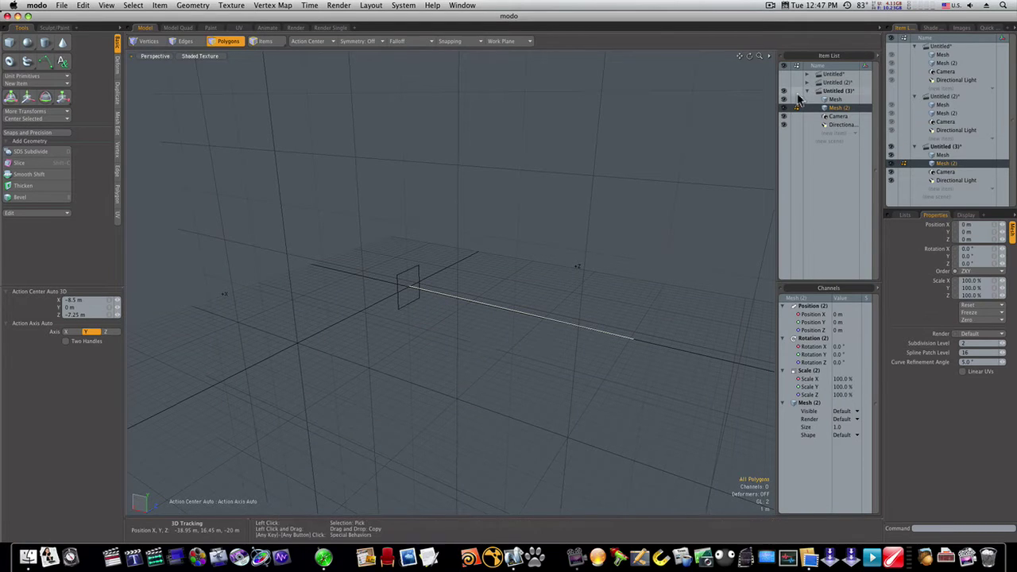
- Flip the square polygon in the first mesh so its visible side faces along the curve
left_click(836, 100)
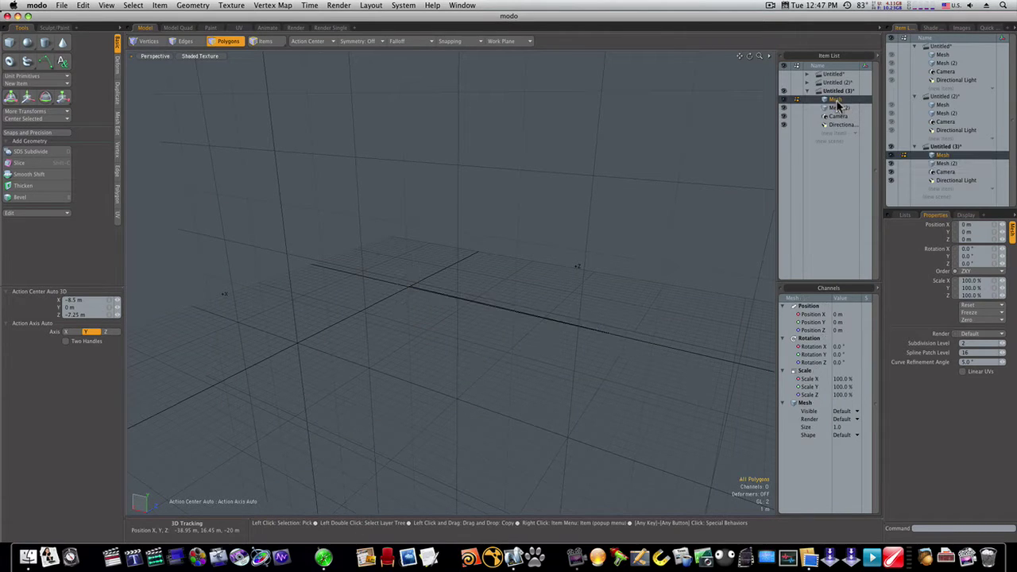
left_click_drag(592, 252, 739, 166, "alt")
left_click(832, 108)
left_click(832, 100)
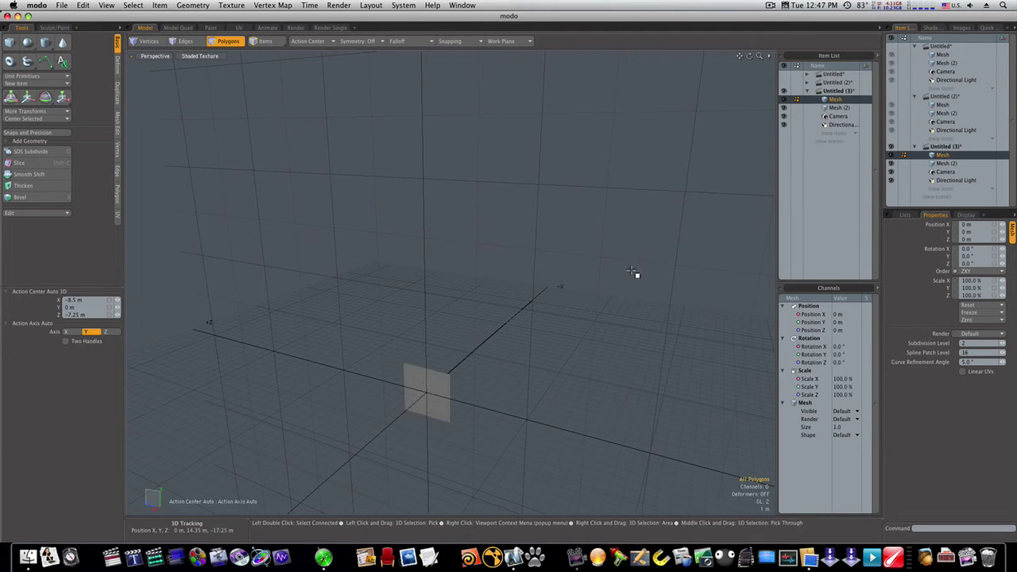
key("f")
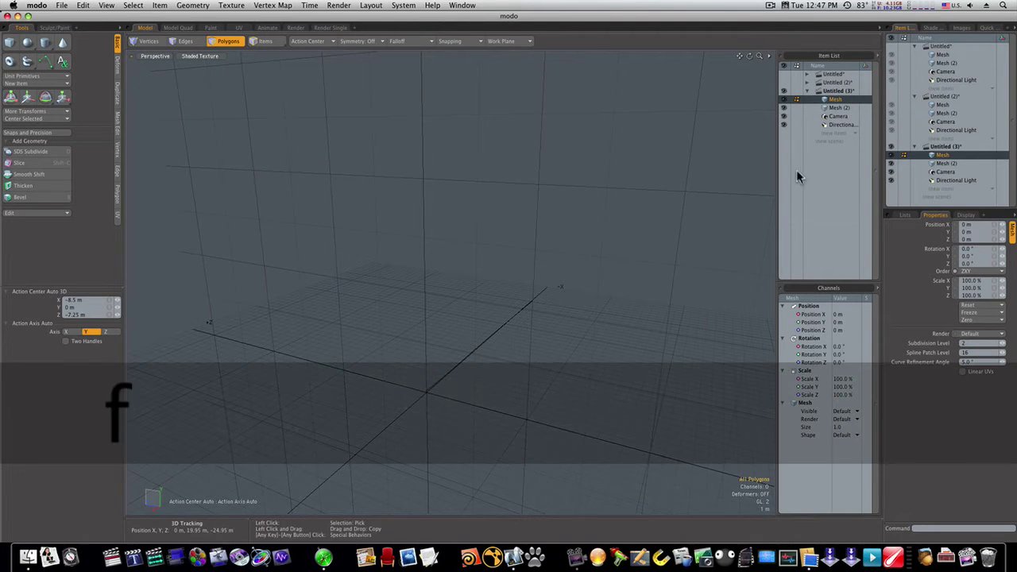
left_click_drag(618, 252, 433, 265, "alt")
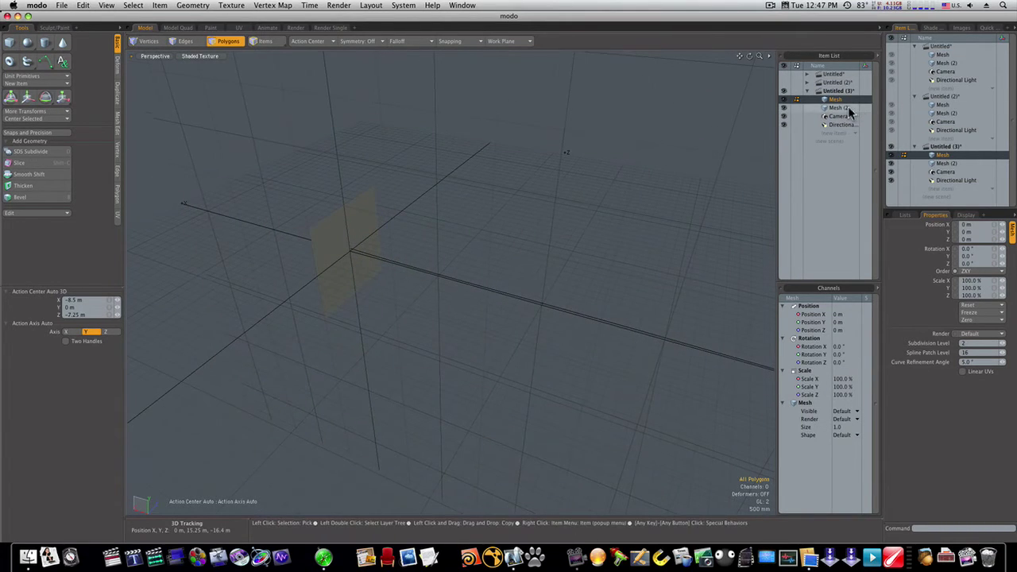
- Extrude the square polygon of the first mesh along the second mesh's curve with Curve Extrude
left_click(429, 265)
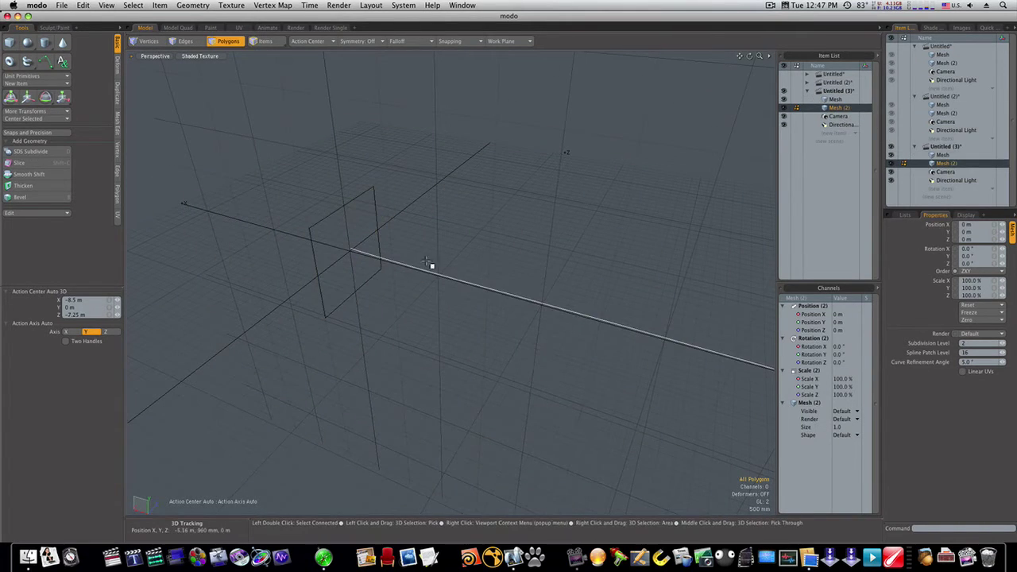
left_click(834, 99)
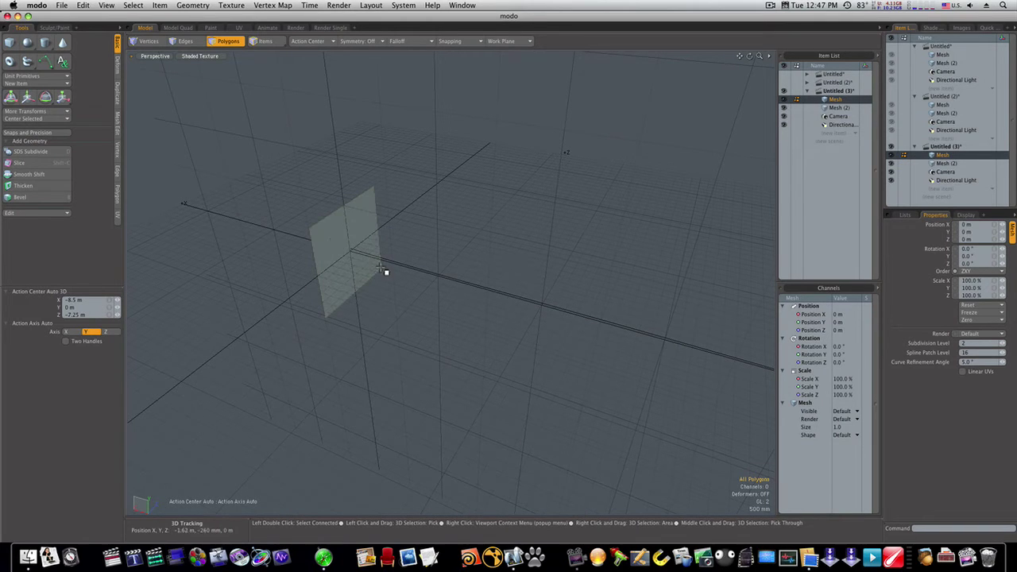
mouse_move(382, 271)
left_mouse_down("alt")
mouse_move(410, 279)
mouse_move(379, 281)
left_mouse_up("alt")
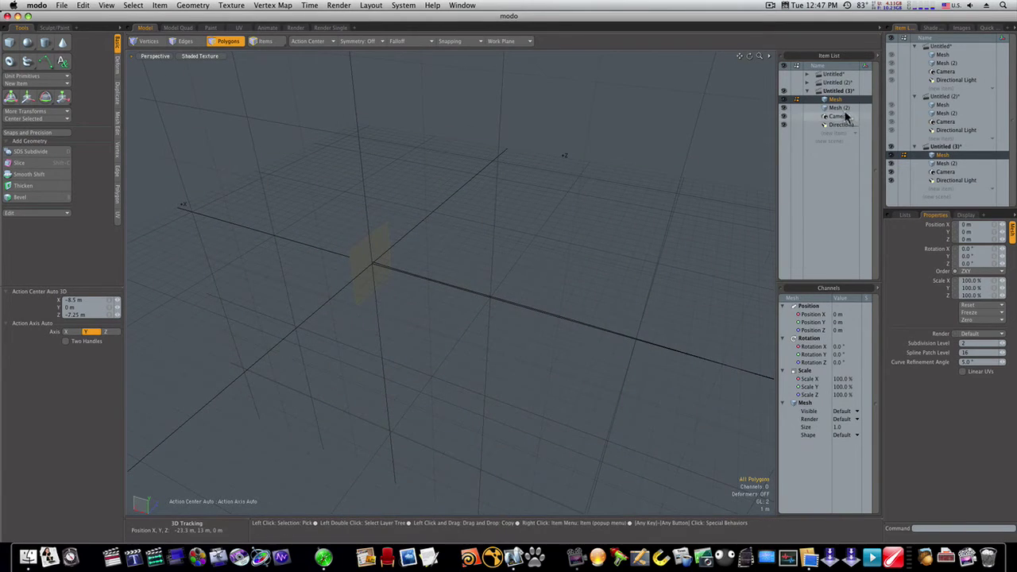
left_click(834, 108)
left_click(835, 99)
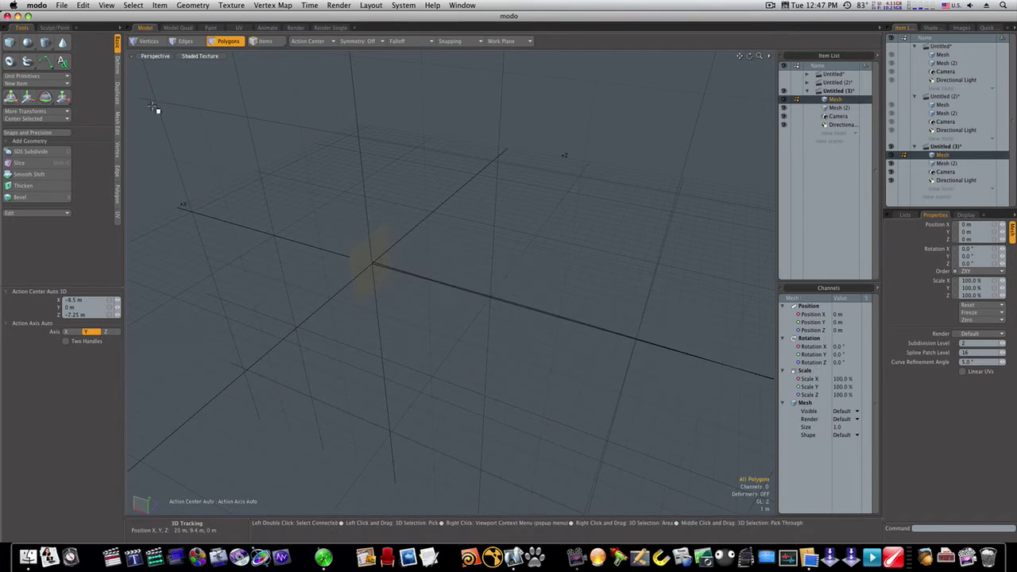
left_click(119, 101)
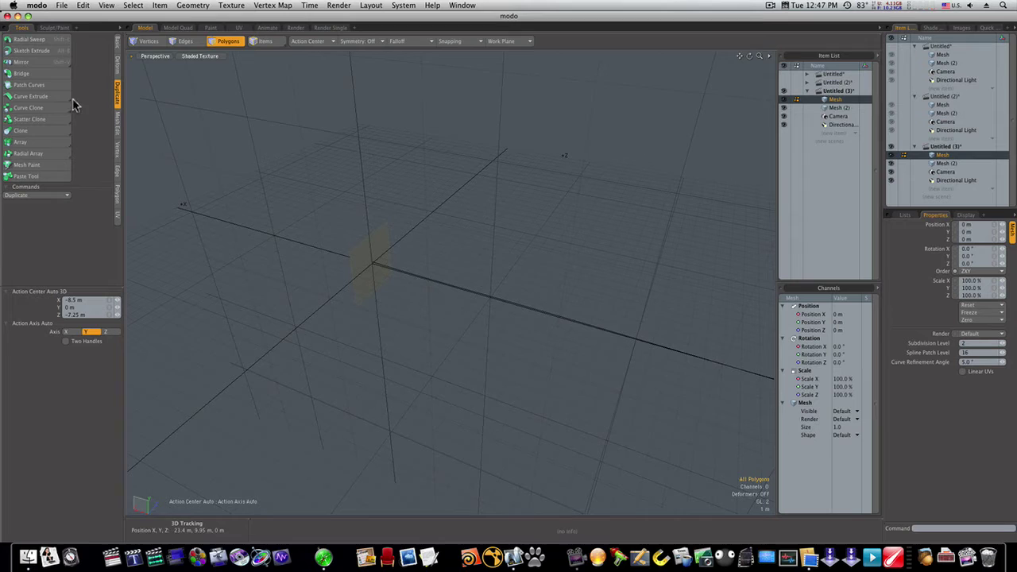
left_click(36, 96)
left_click(392, 288)
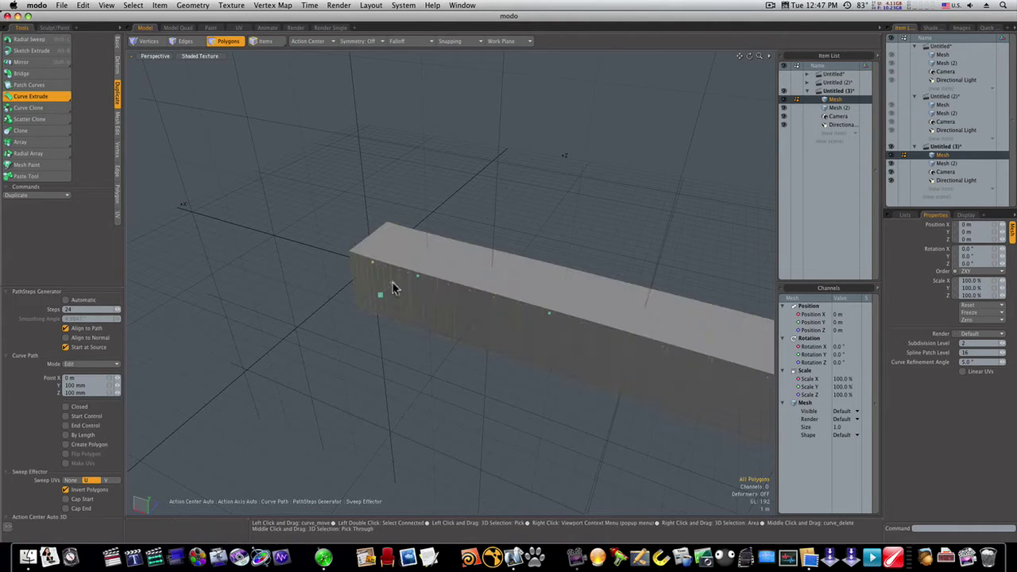
- Set the curve extrusion to 32 steps, distributed by length, with the end capped
left_click_drag(419, 319, 388, 319, "ctrl+alt")
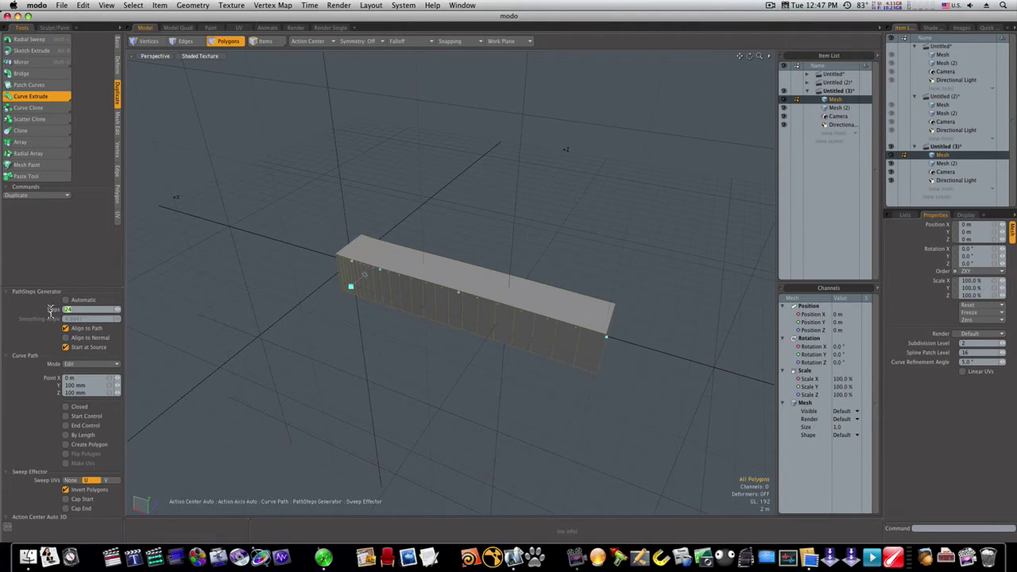
type("12")
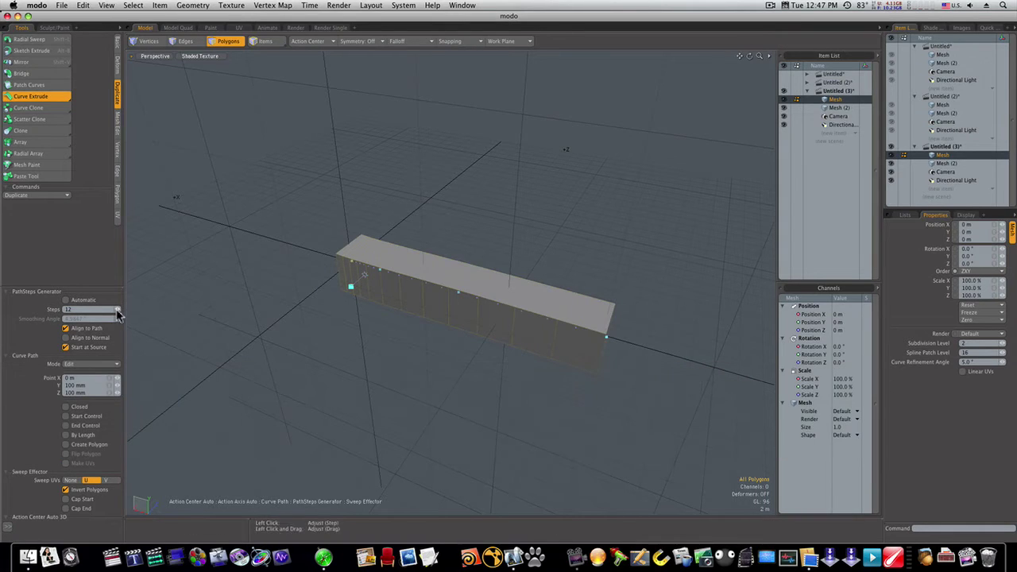
type("32")
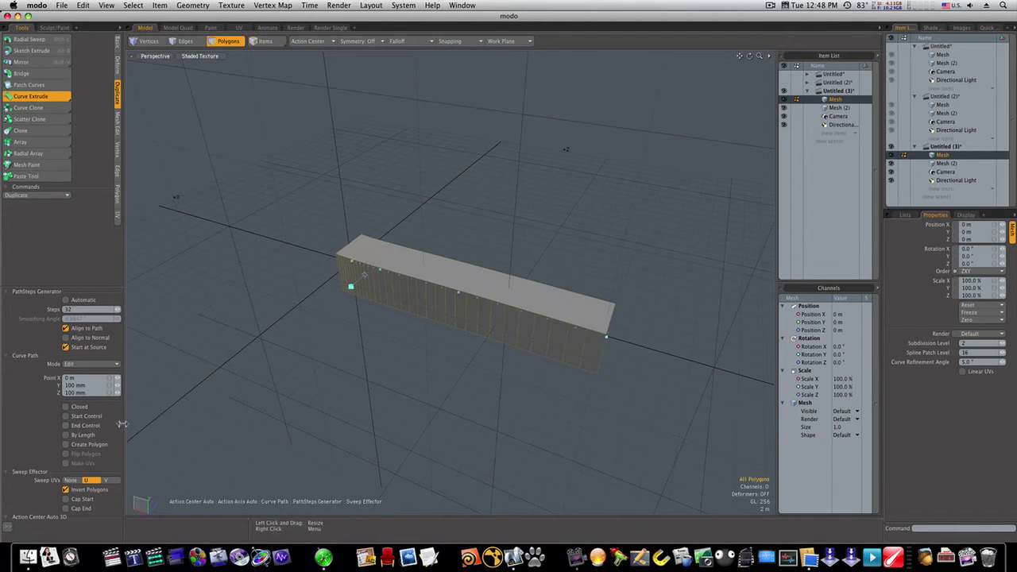
left_click(66, 416)
left_click(67, 415)
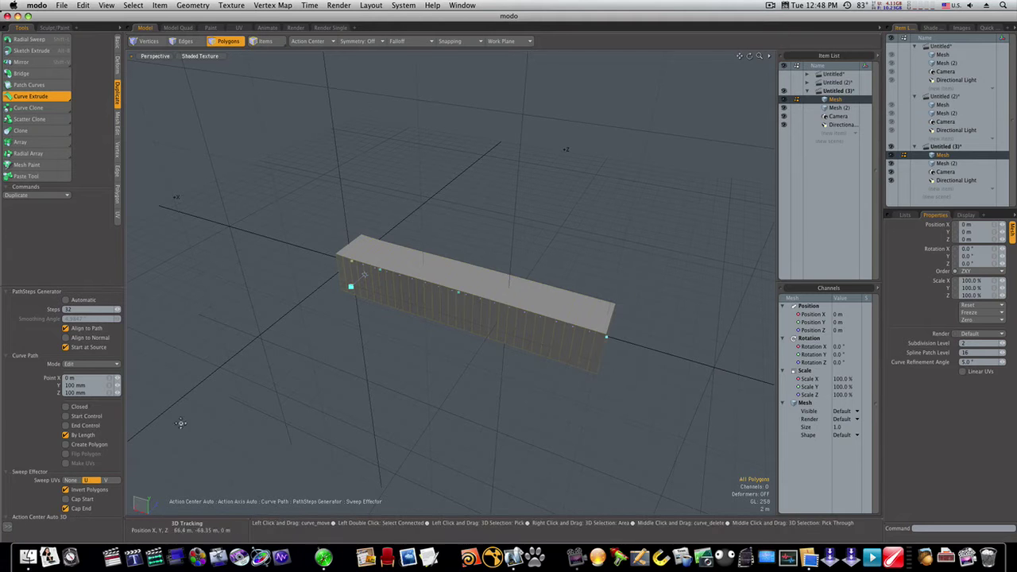
- Move the extrusion curve's far end point to about X -35.85 m, Y 300 mm, Z -200 mm and finish Curve Extrude
mouse_move(461, 344)
left_mouse_down("alt")
mouse_move(366, 309)
mouse_move(472, 331)
mouse_move(452, 350)
mouse_move(374, 336)
mouse_move(405, 341)
mouse_move(421, 295)
mouse_move(457, 300)
mouse_move(456, 324)
mouse_move(464, 269)
mouse_move(464, 300)
left_mouse_up("alt")
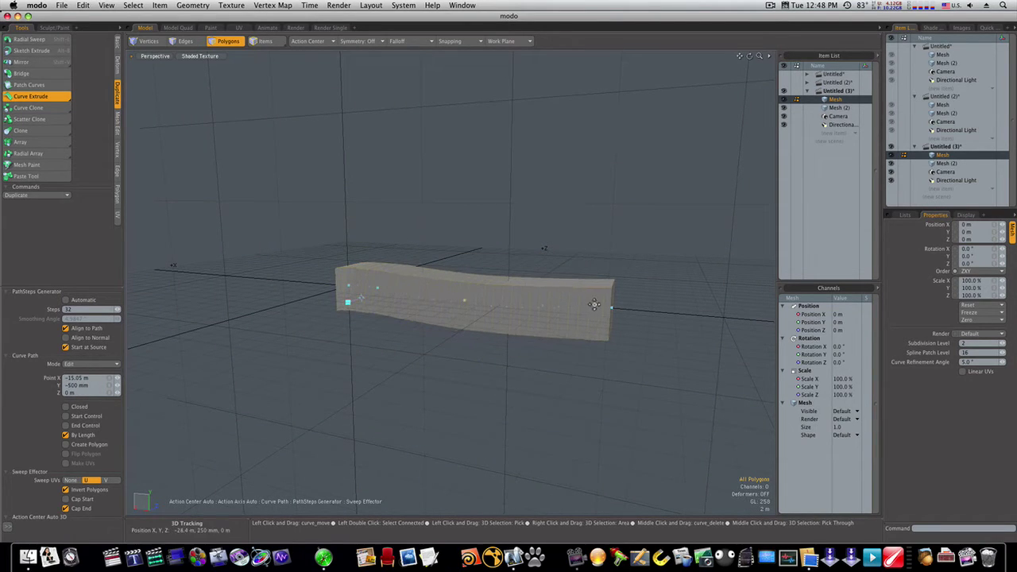
left_click_drag(611, 306, 591, 277)
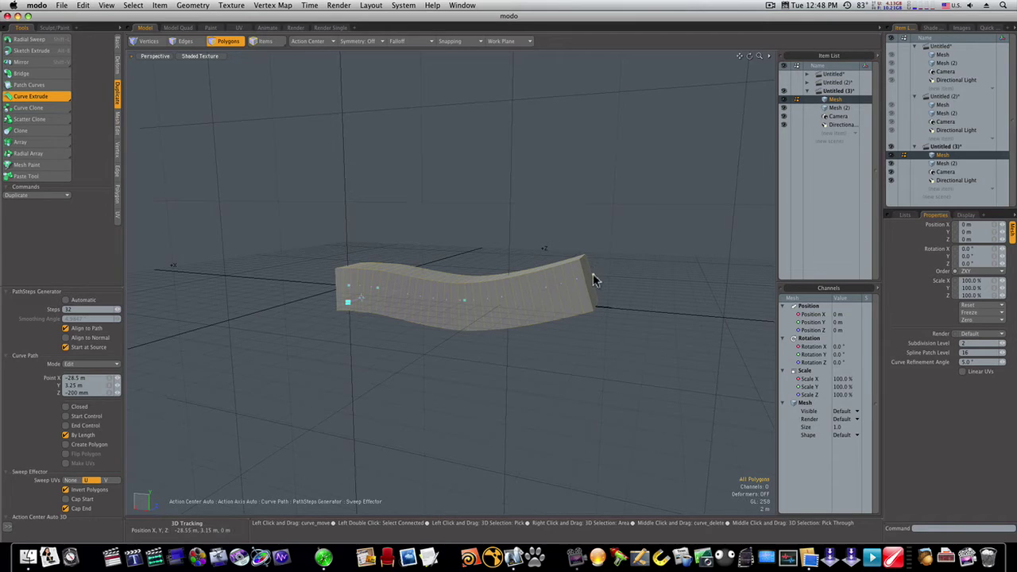
left_click_drag(596, 281, 673, 311)
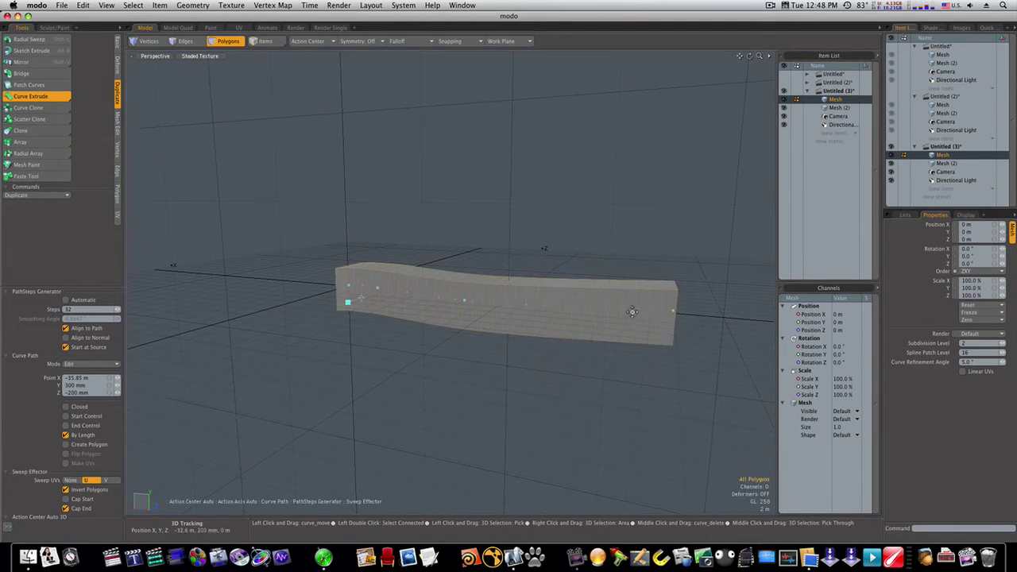
left_click_drag(586, 243, 501, 282, "alt")
key("q")
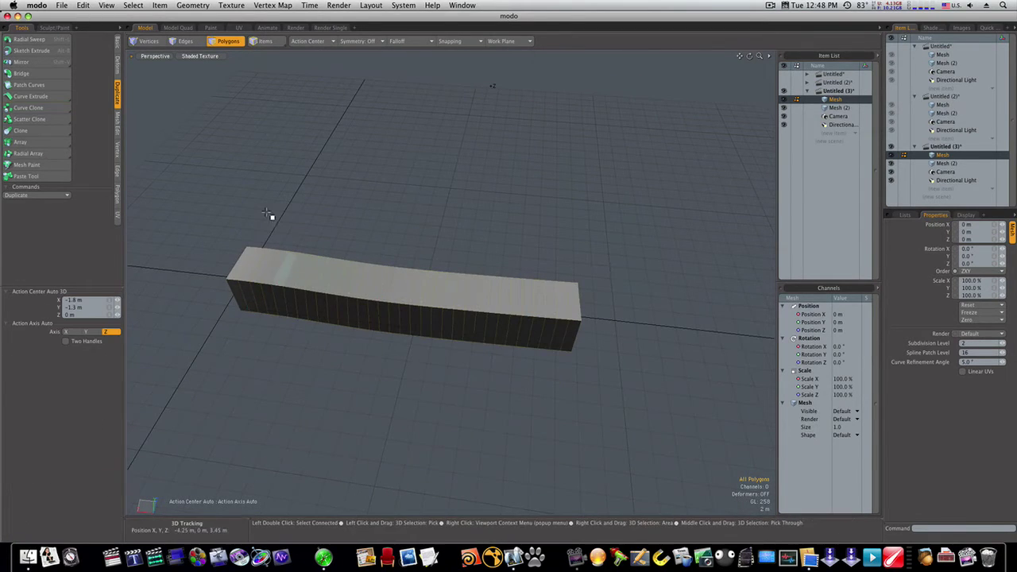
- Select all the cross-section edges between the box's segments and extend them to full loops around the box
left_click(185, 42)
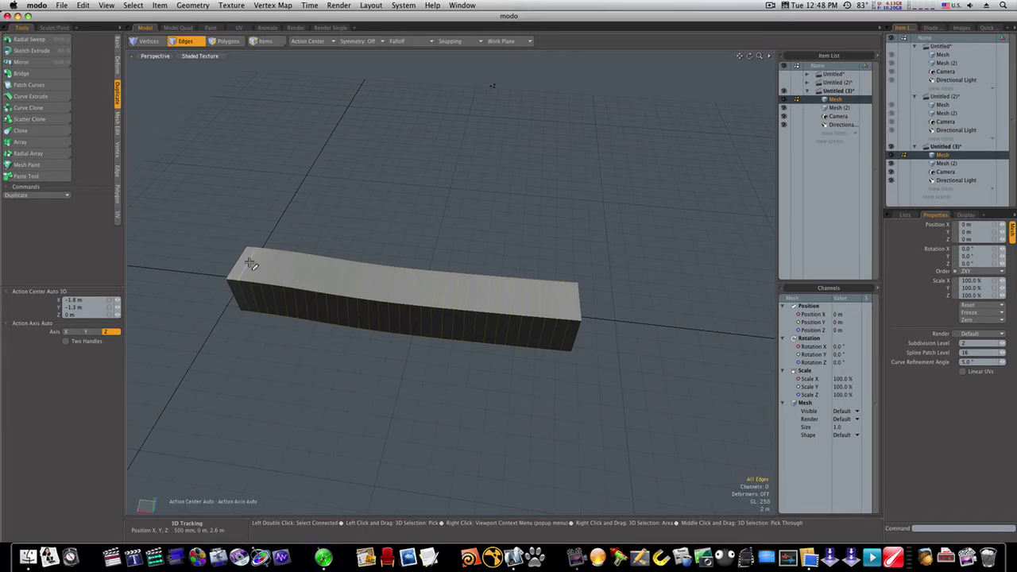
left_click_drag(250, 264, 328, 280)
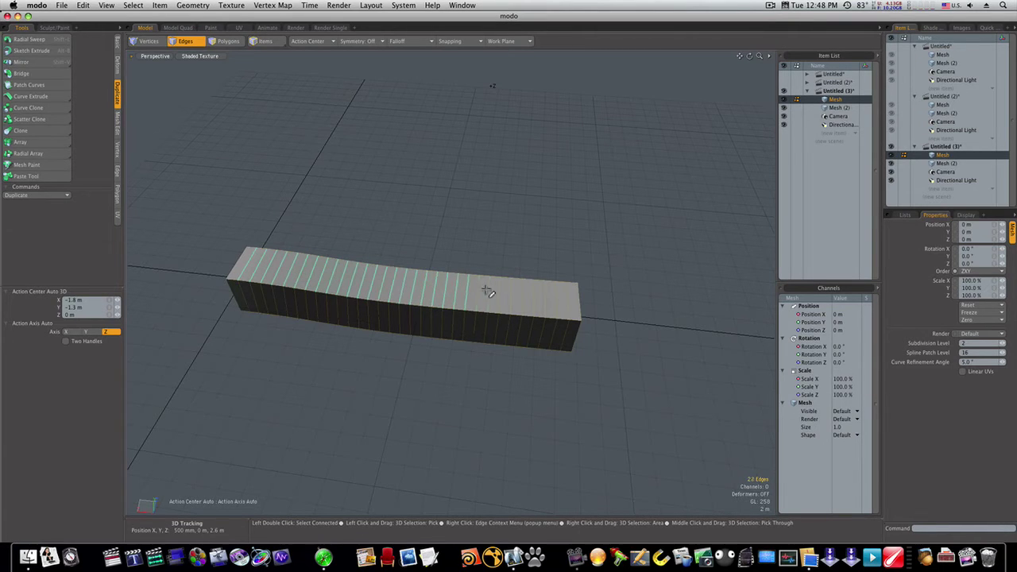
left_click(535, 302, "shift")
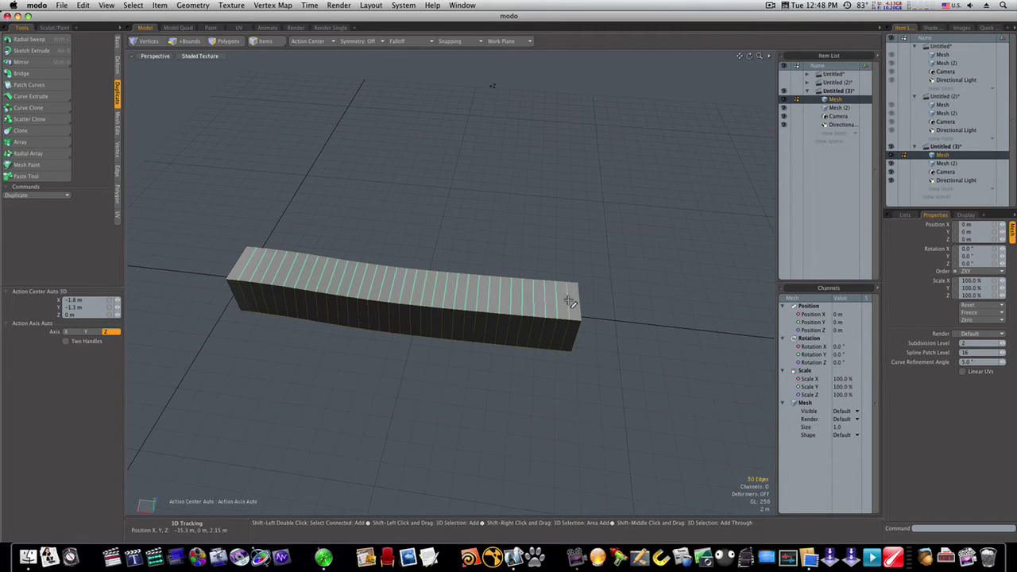
double_click(569, 301, "shift")
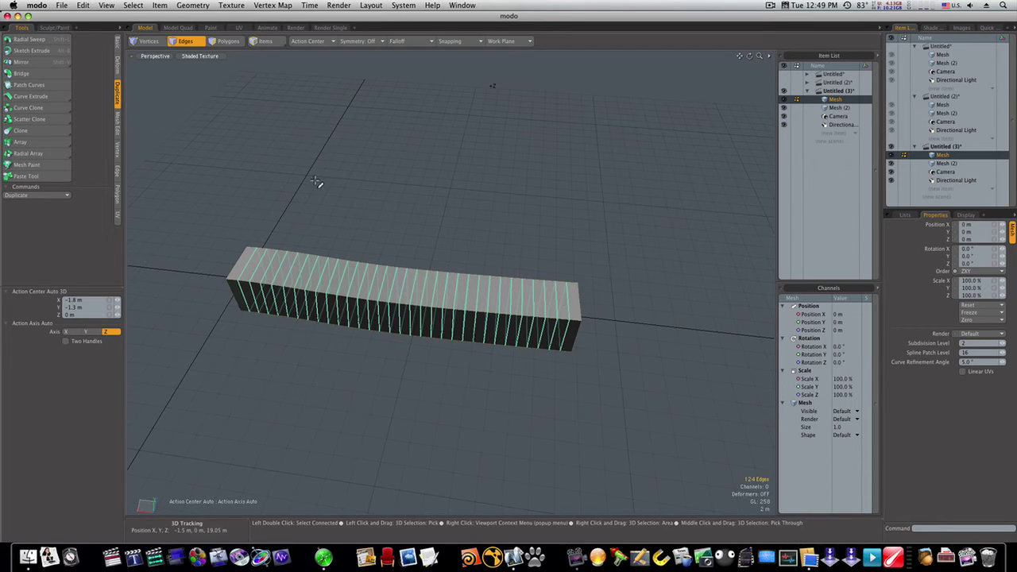
- Convert the selected edge loops to a vertex selection and split the box's side polygons diagonally between those vertices
key("alt")
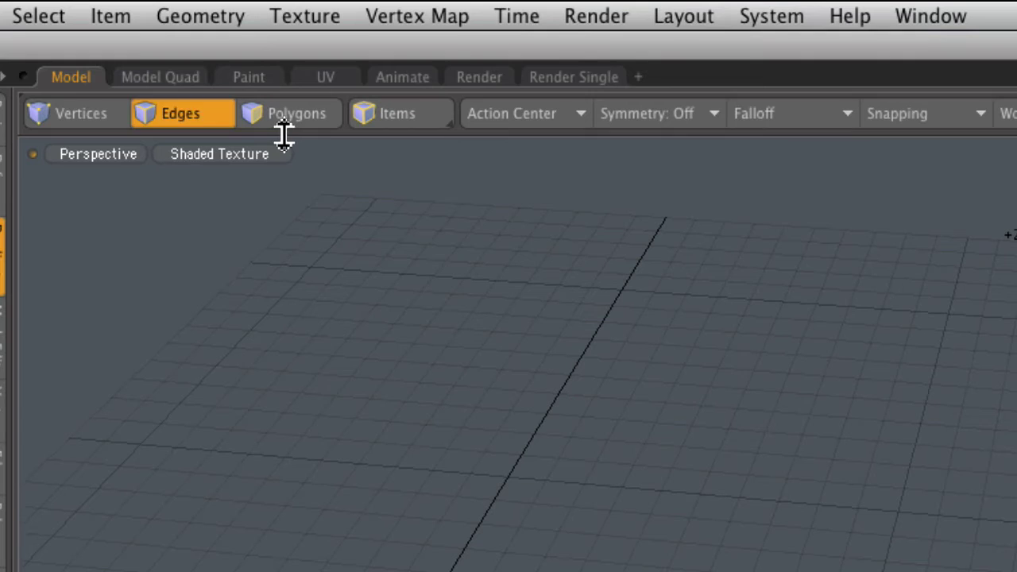
key("alt")
key("alt")
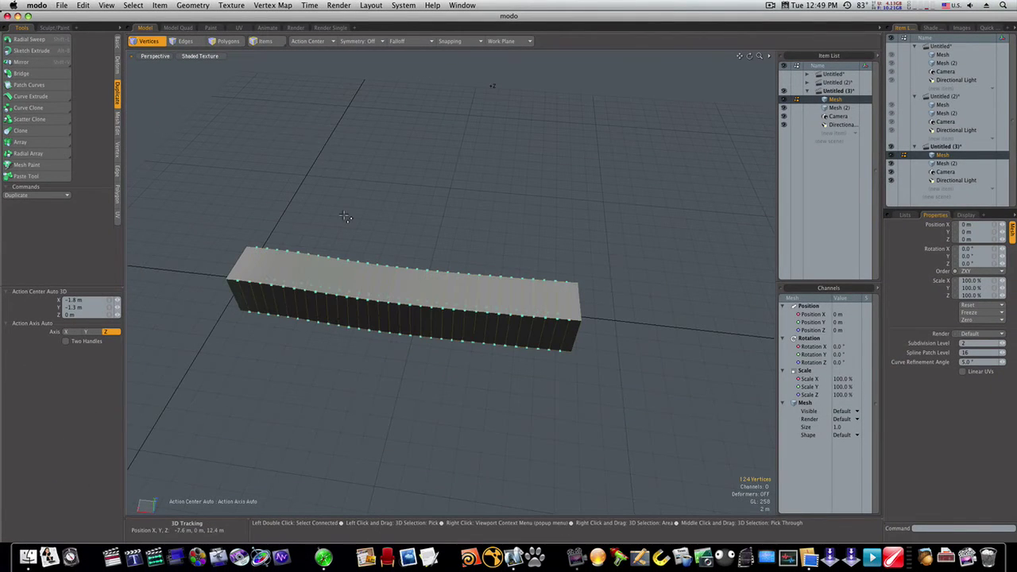
left_click_drag(348, 225, 280, 226, "alt")
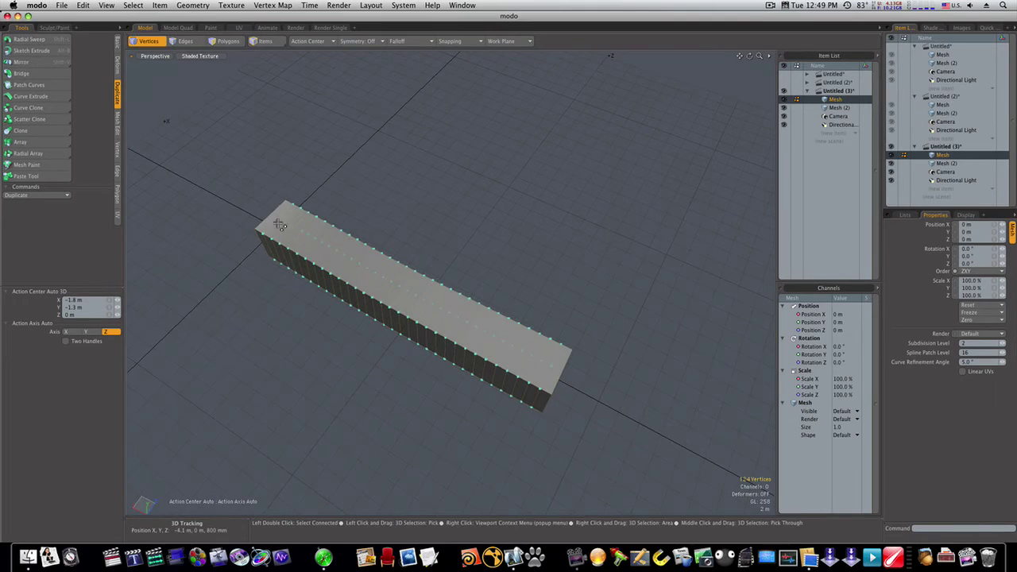
left_click(117, 194)
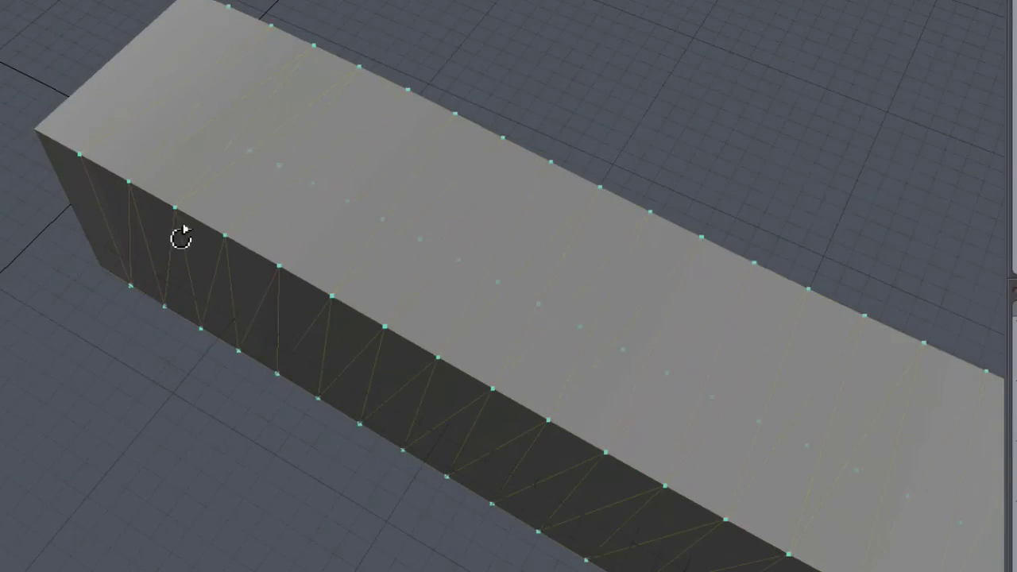
left_click_drag(306, 364, 152, 321, "alt+shift")
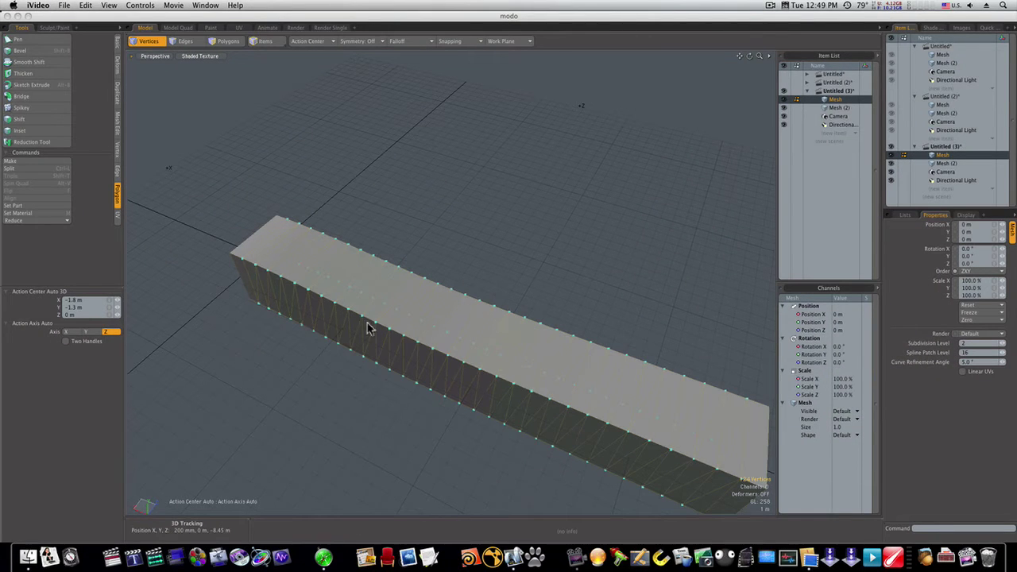
- Return to the selected cross-section edge loops and remove them without keeping their vertices
left_click(189, 45)
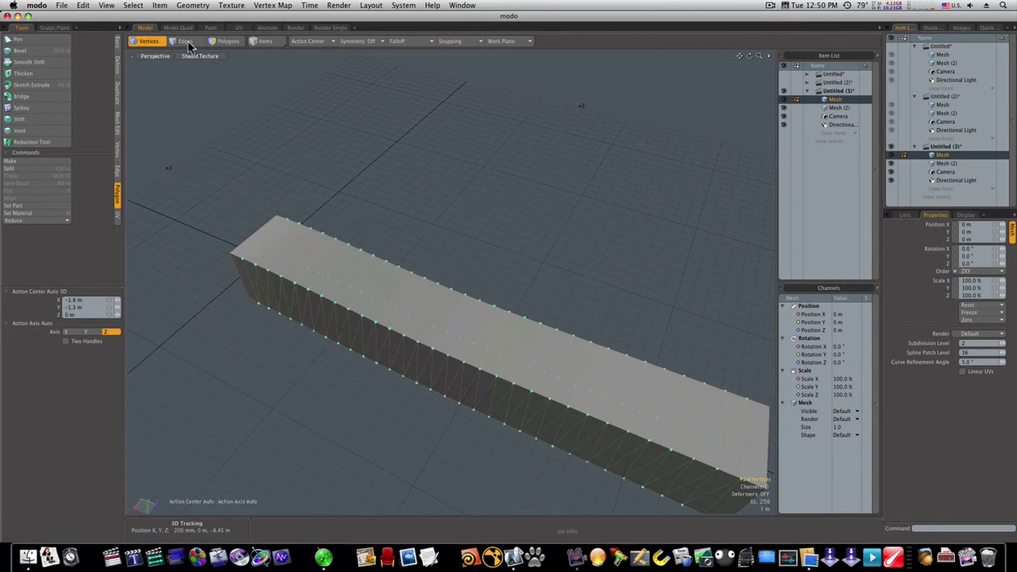
left_click(185, 44)
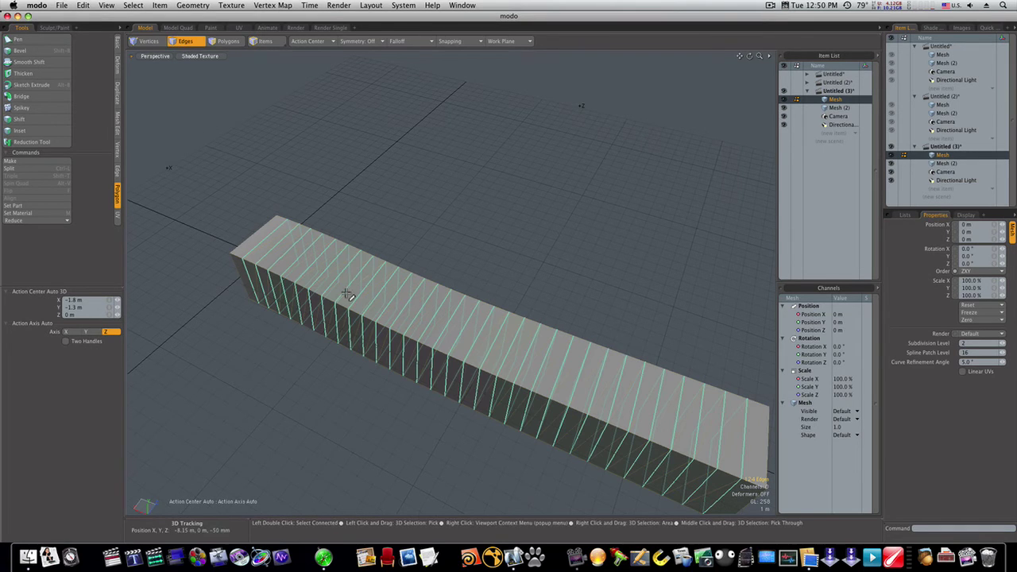
left_click_drag(358, 295, 318, 263, "alt+shift")
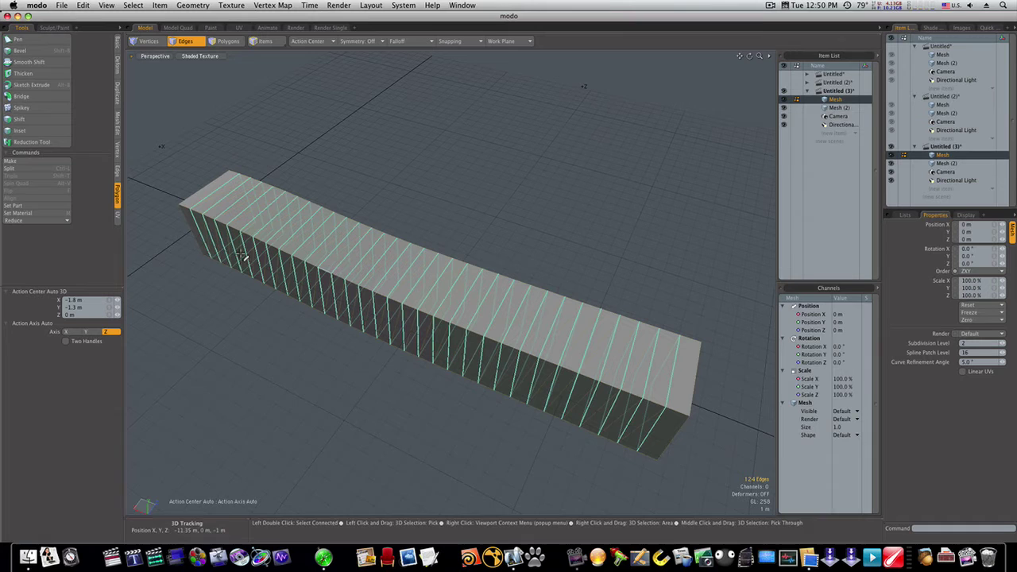
left_click(118, 173)
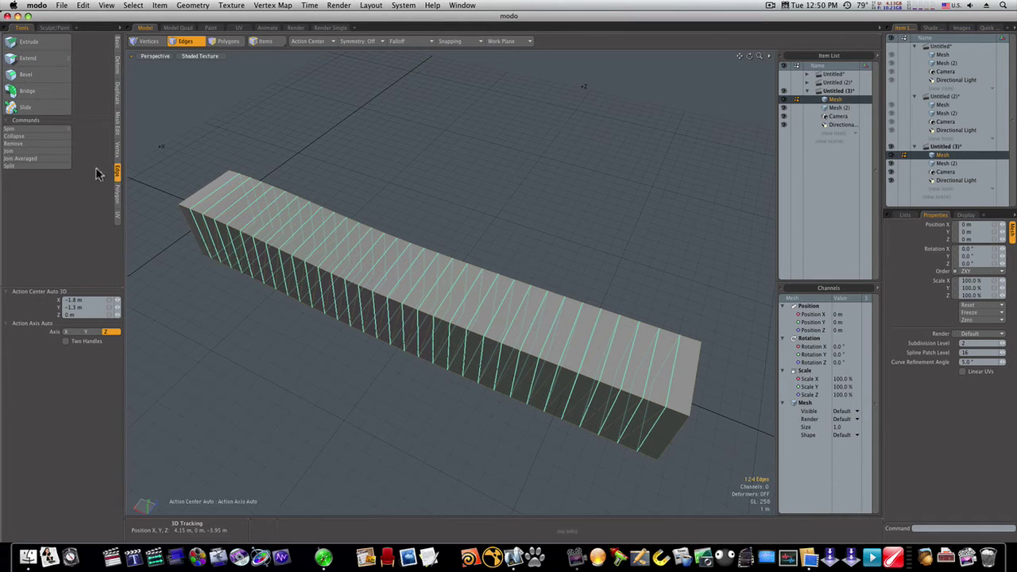
left_click(52, 143)
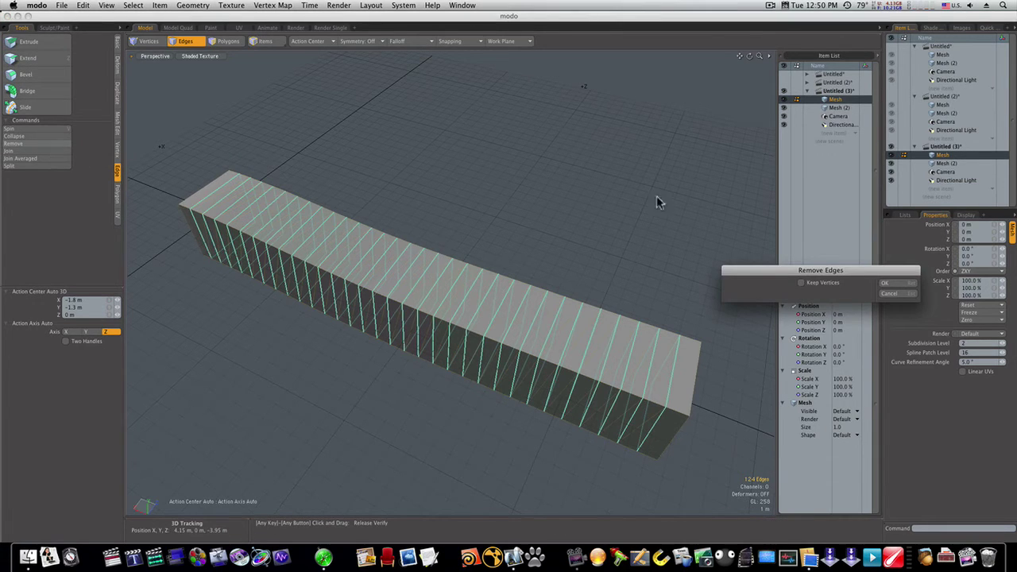
left_click(887, 284)
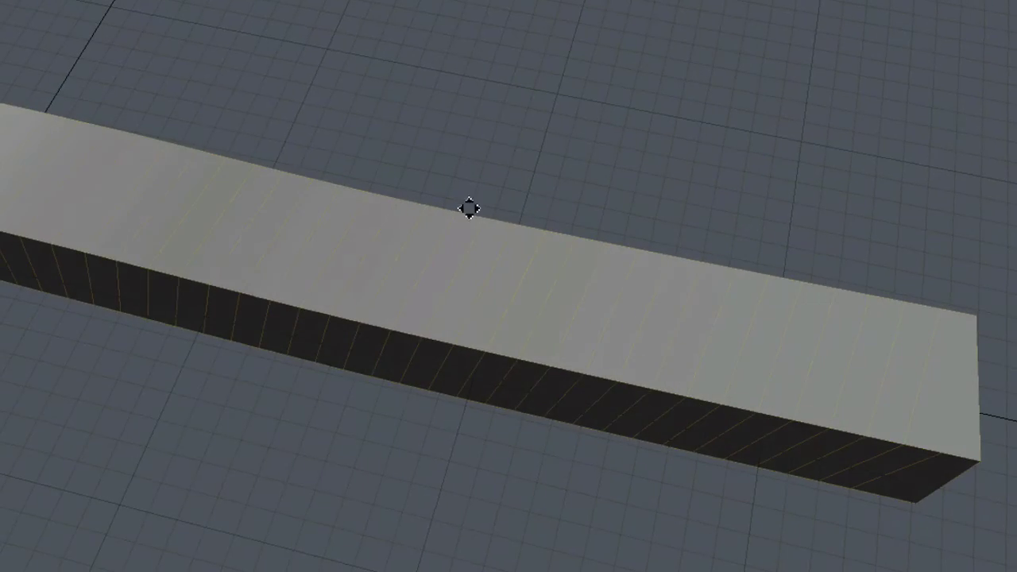
- Select two adjacent slanted polygons near the box's starting end and extend them to a spiral loop along its length
left_click_drag(469, 208, 654, 224, "alt+shift")
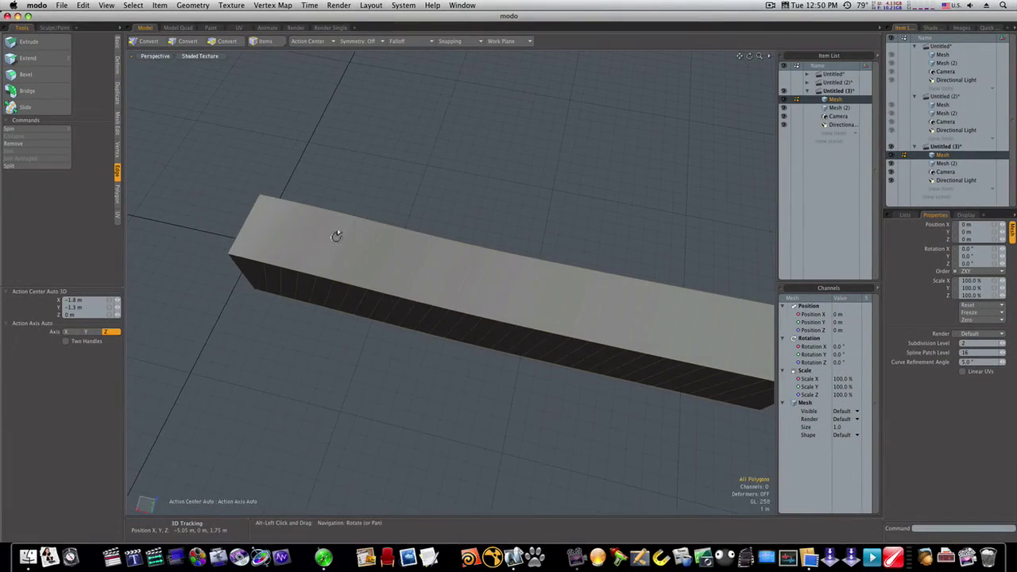
left_click_drag(337, 236, 298, 235, "alt")
key("a")
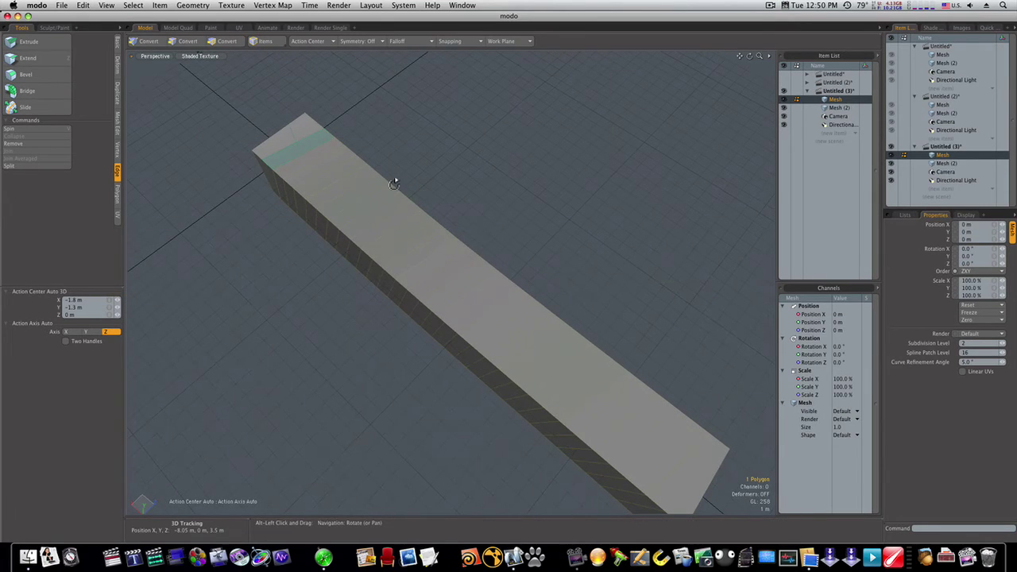
left_click_drag(395, 179, 368, 189, "alt")
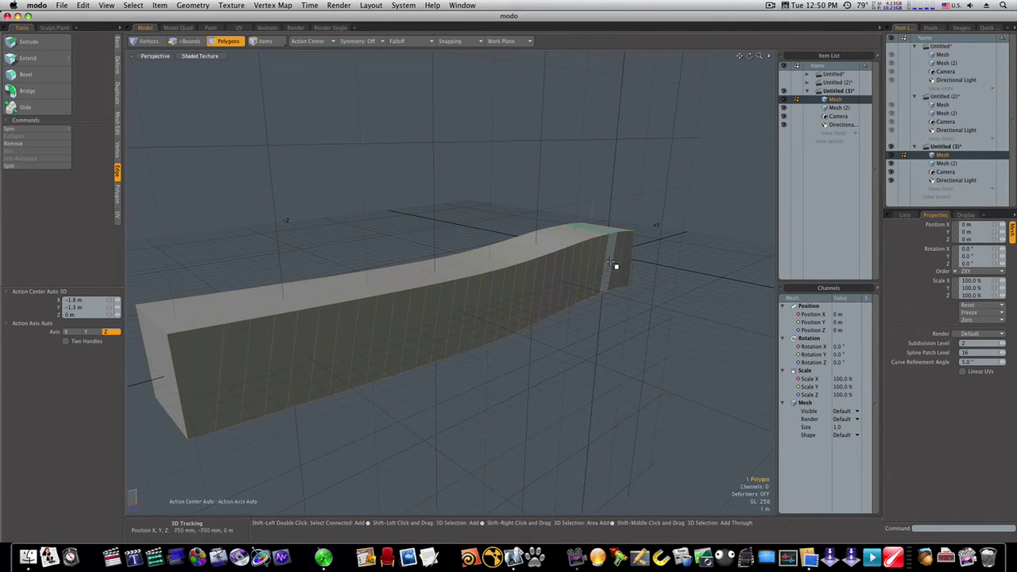
left_click_drag(612, 262, 606, 136, "alt")
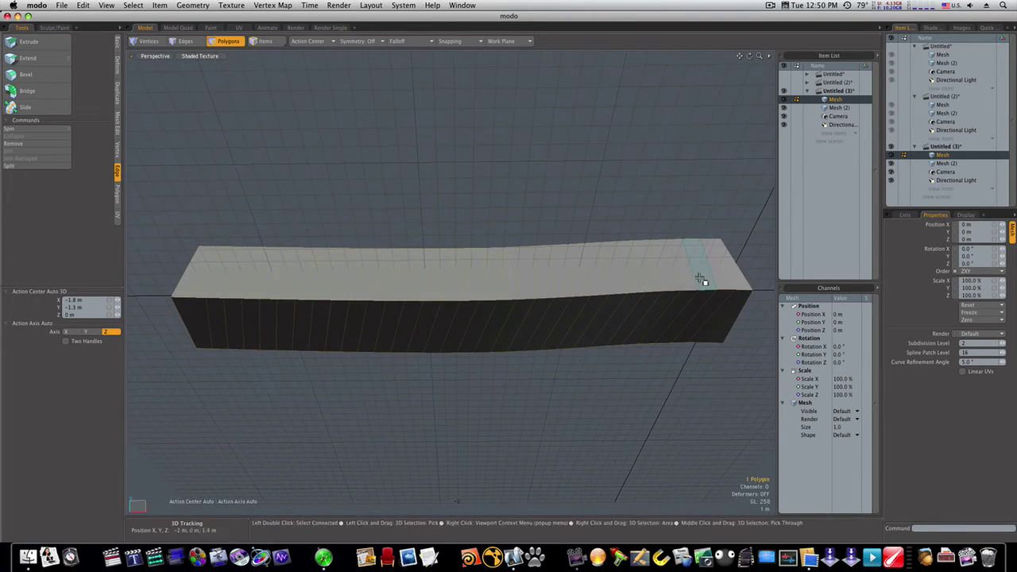
key("l")
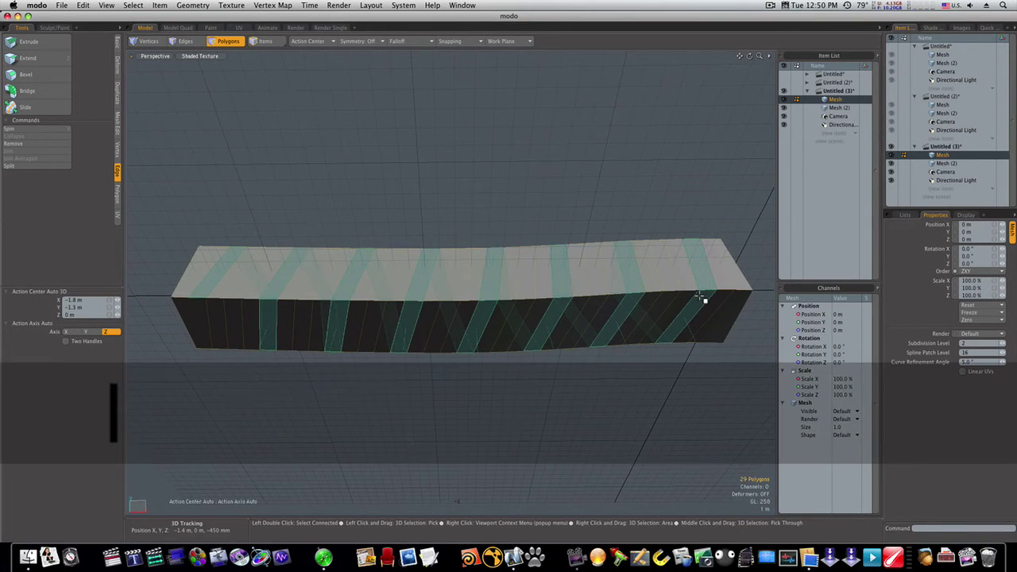
left_click_drag(604, 276, 462, 263, "alt")
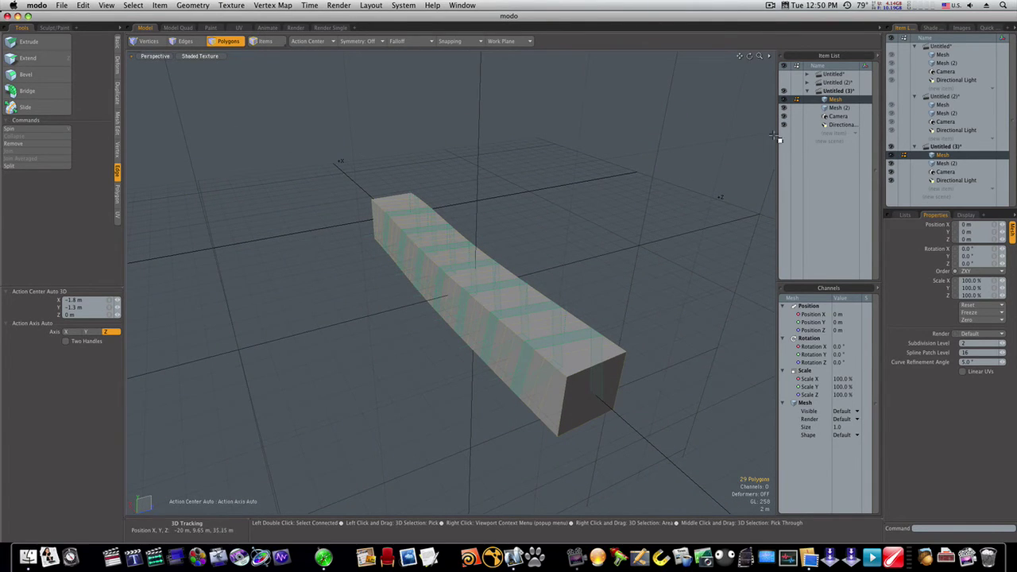
- Copy the selected spiral strip of polygons into a new third mesh and hide that mesh
left_click(837, 132)
left_click(837, 131)
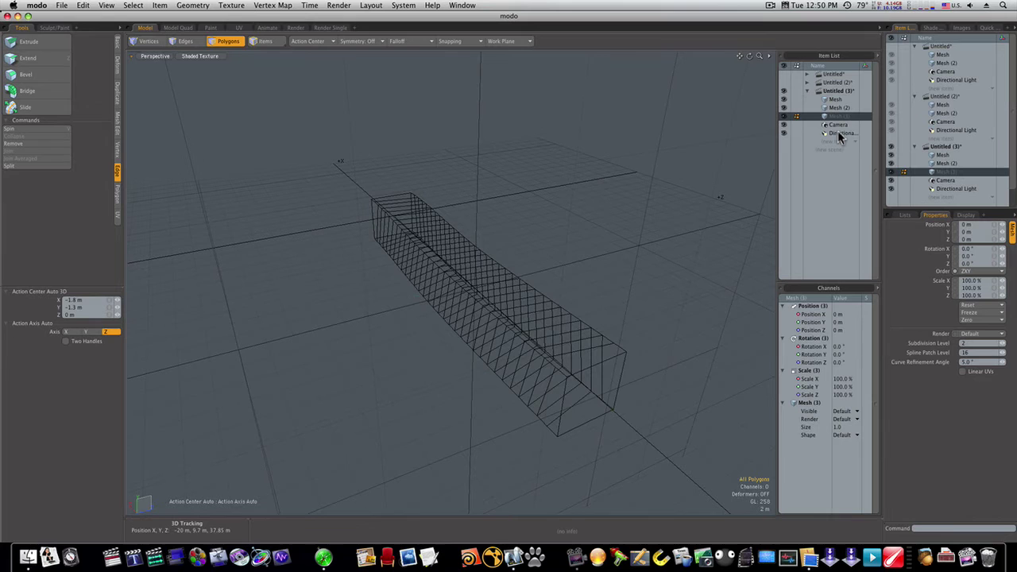
key("super+v")
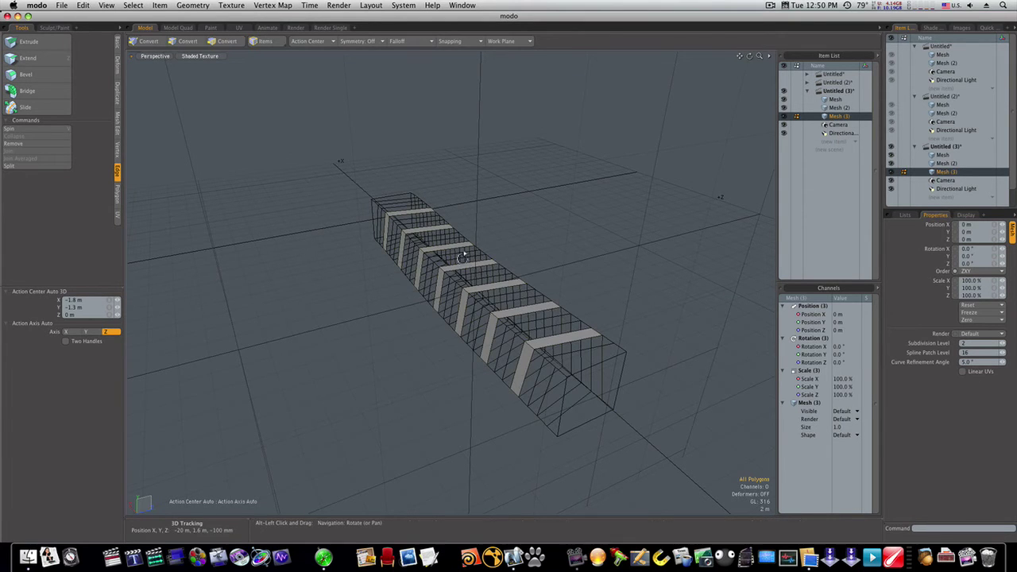
left_click_drag(600, 292, 497, 236, "alt")
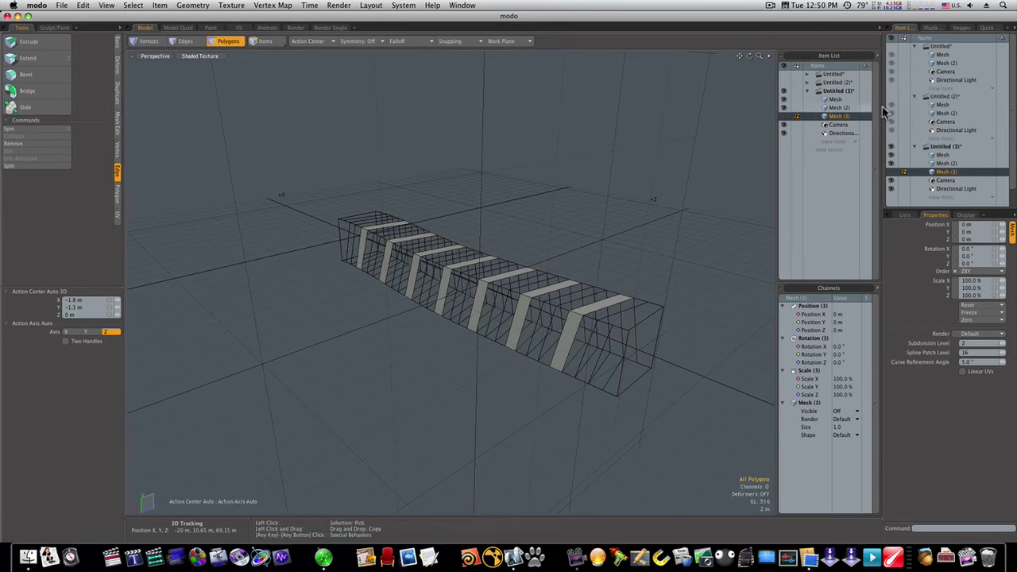
- Go back to the first mesh and select another pair of adjacent slanted polygons, extending them to a spiral loop around the box
left_click(846, 108)
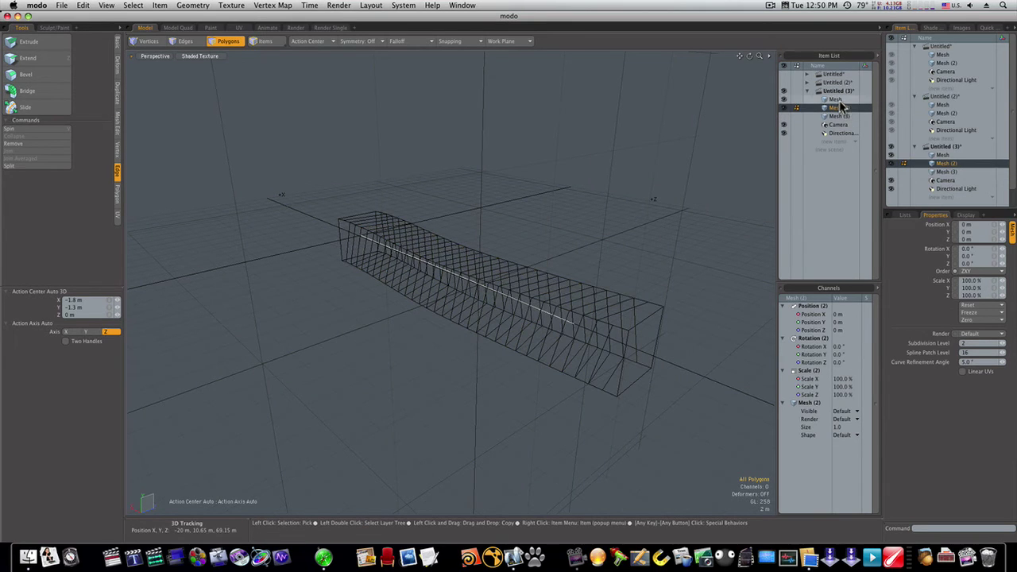
left_click(840, 102)
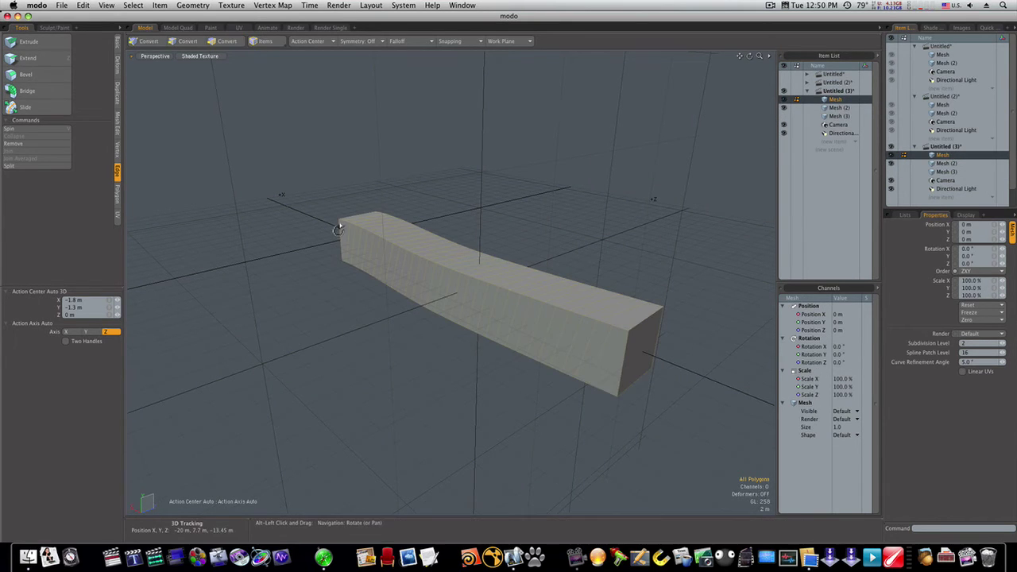
left_click_drag(382, 263, 209, 129, "alt")
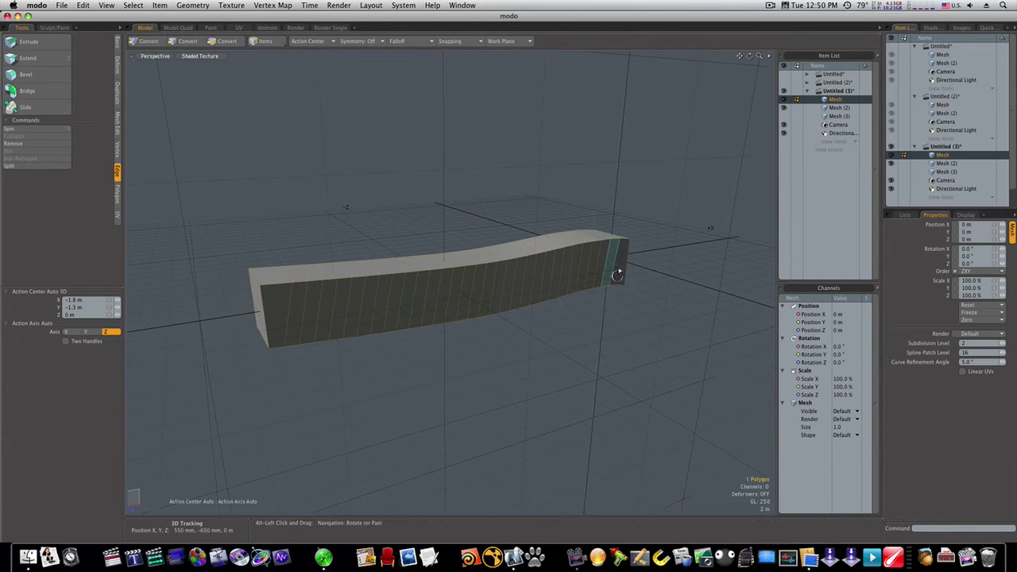
left_click_drag(613, 268, 628, 253, "alt")
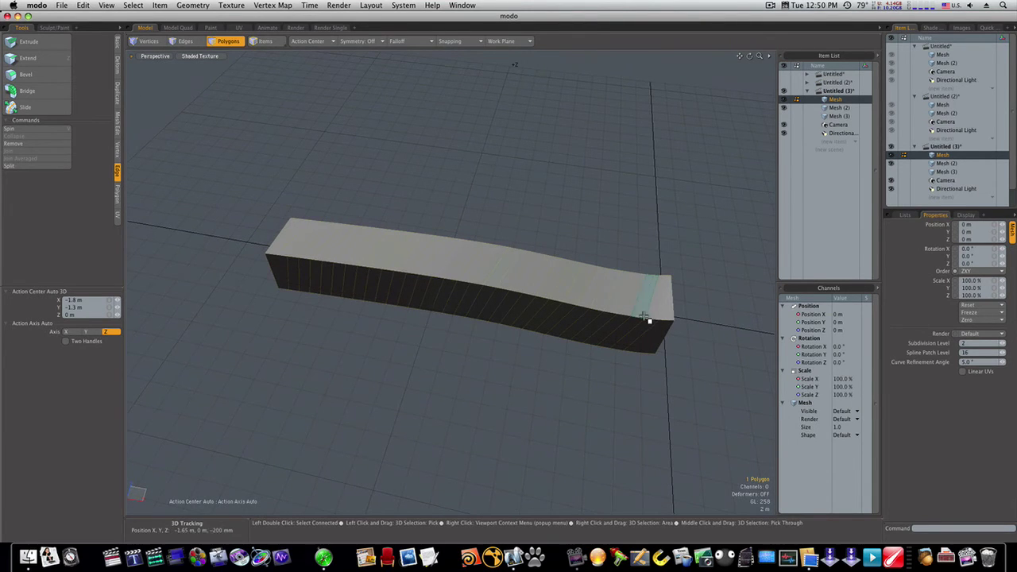
left_click_drag(648, 319, 628, 186, "alt")
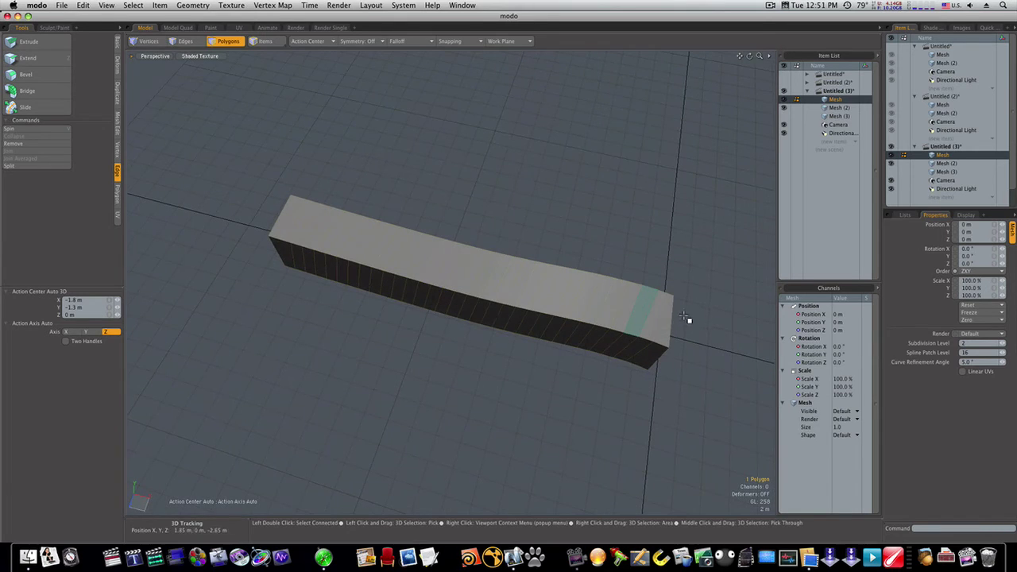
left_click(632, 344, "shift")
key("Up")
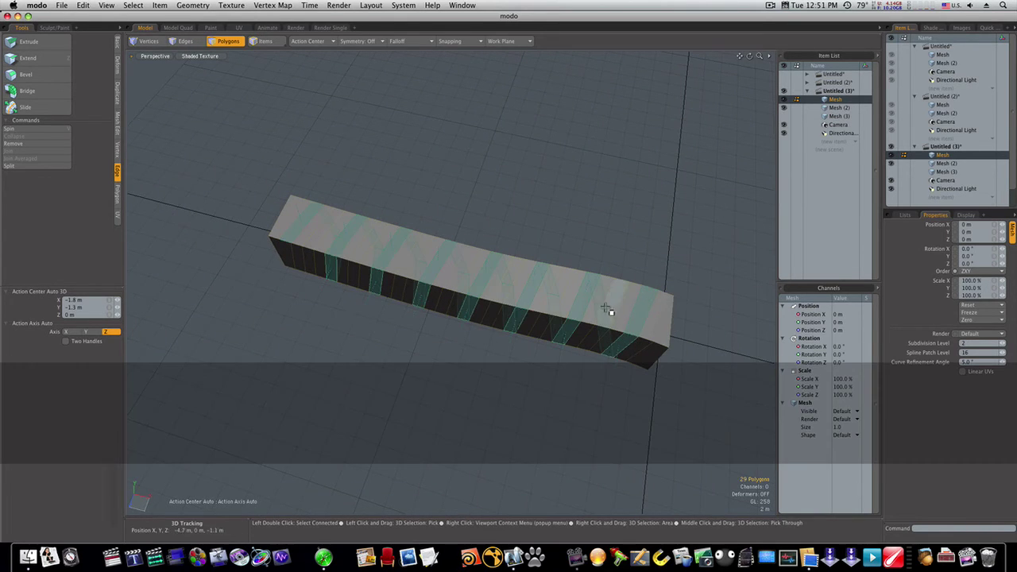
left_click_drag(589, 304, 774, 220, "alt")
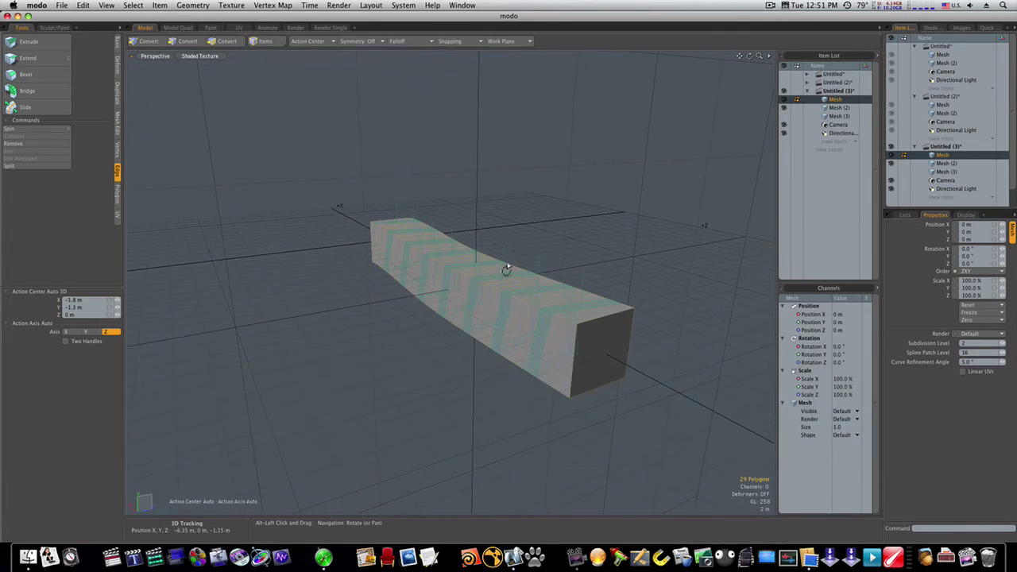
- Invert the polygon selection and delete the rest of the box, keeping only the spiral strip
left_click_drag(503, 265, 541, 305, "alt")
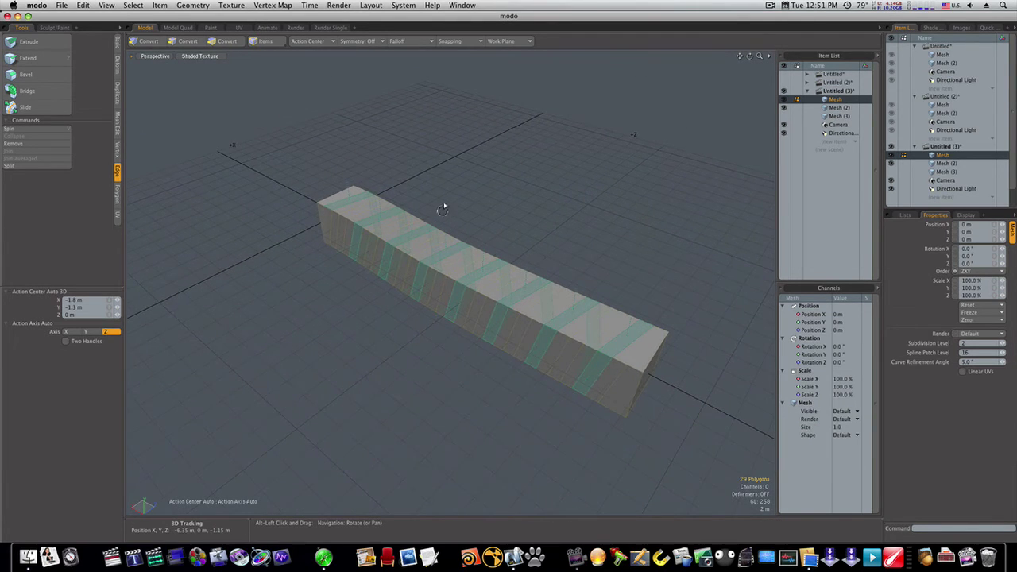
left_click_drag(442, 209, 467, 271, "alt")
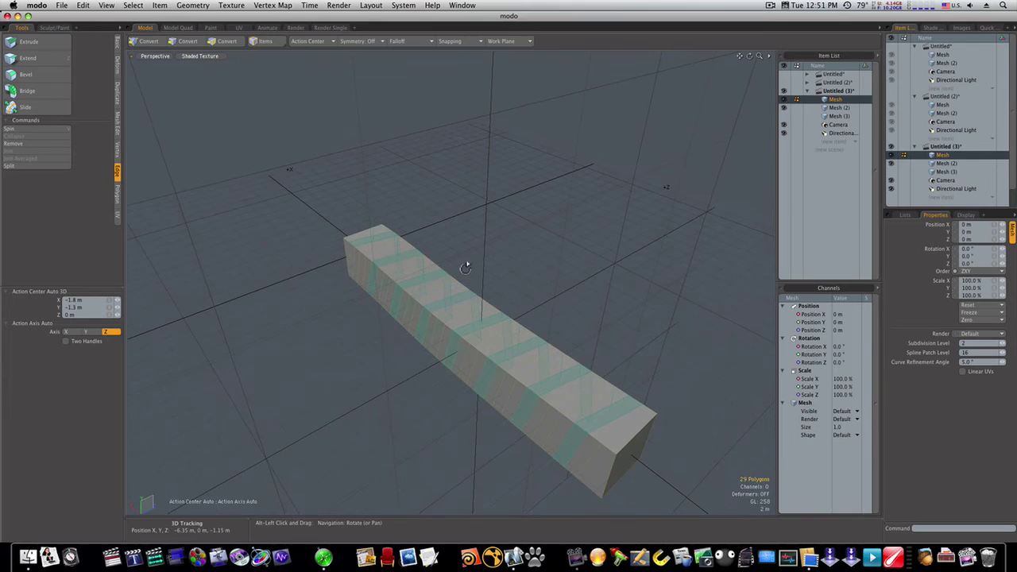
left_click(143, 6)
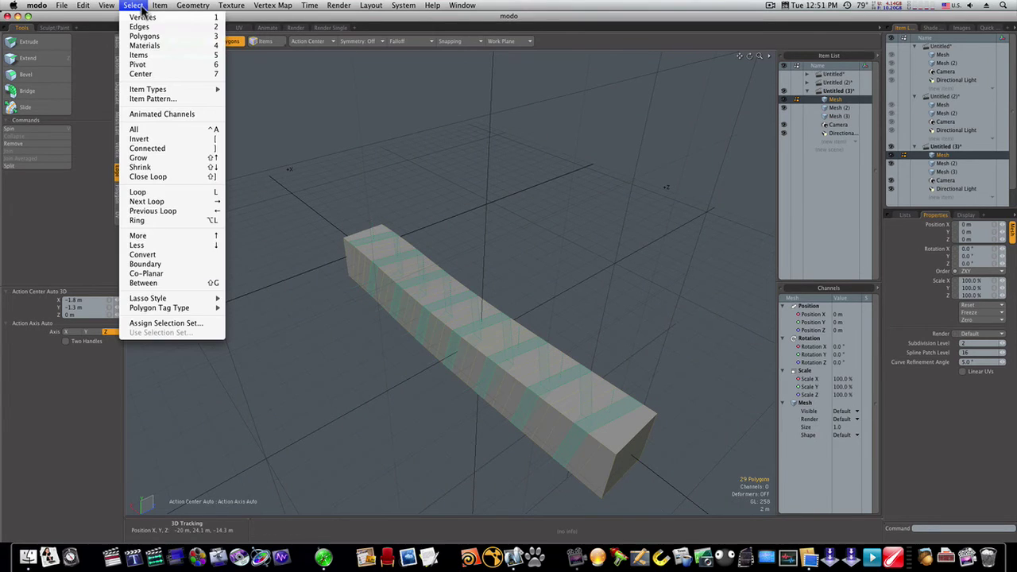
left_click(162, 129)
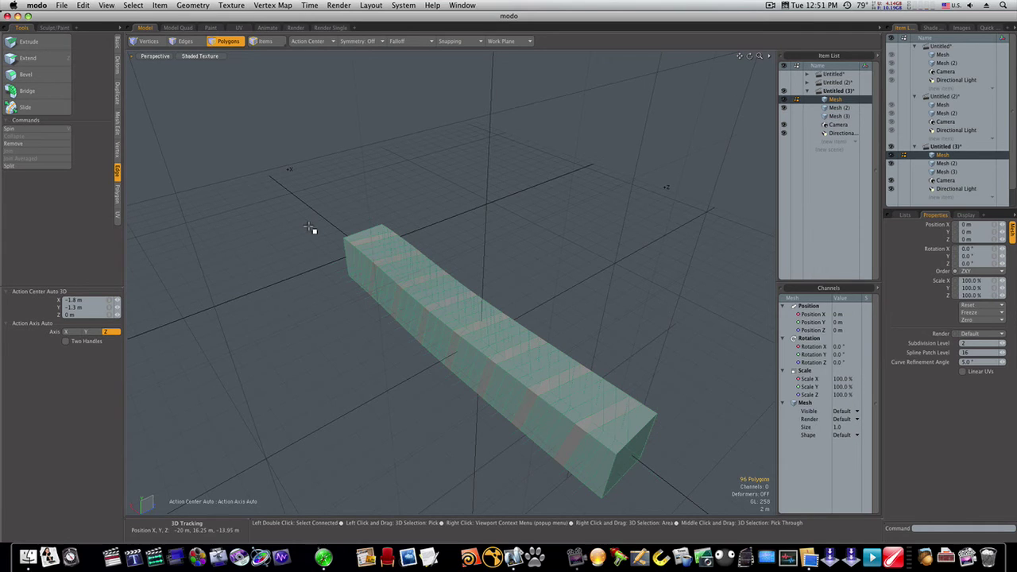
key("Delete")
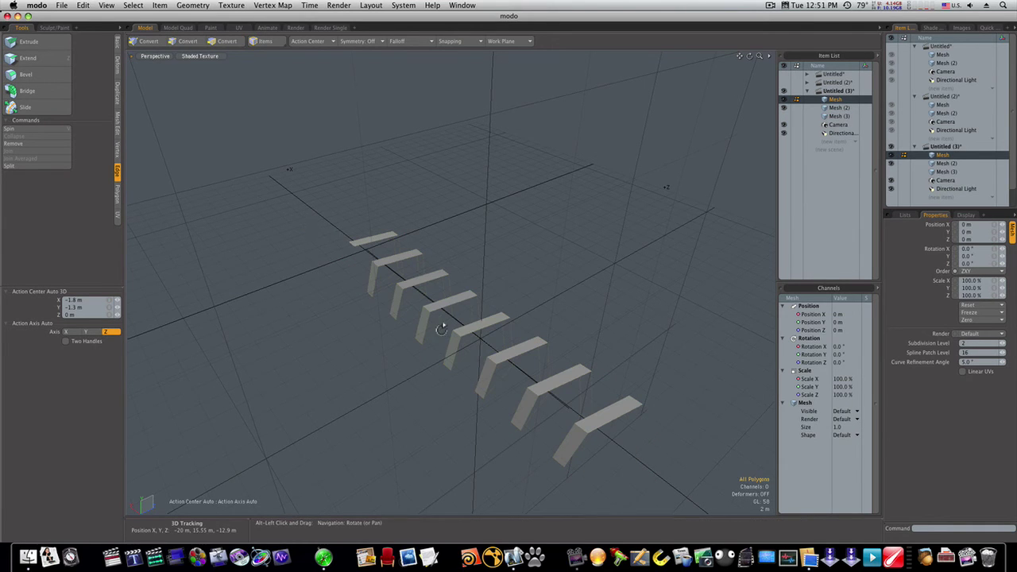
- Thicken the remaining spiral strip with an offset of -600 mm
left_click_drag(442, 318, 471, 319, "alt")
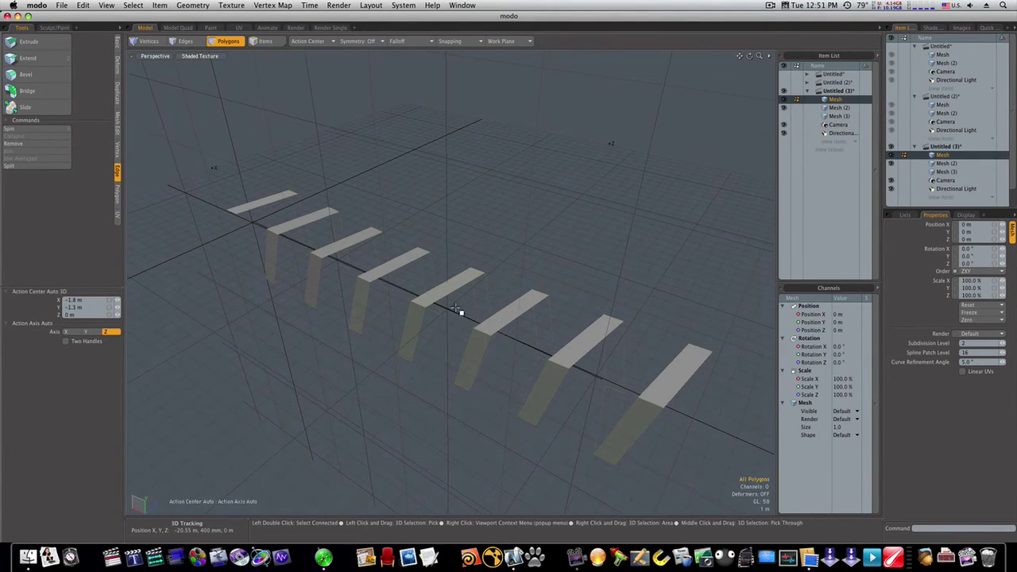
double_click(277, 200)
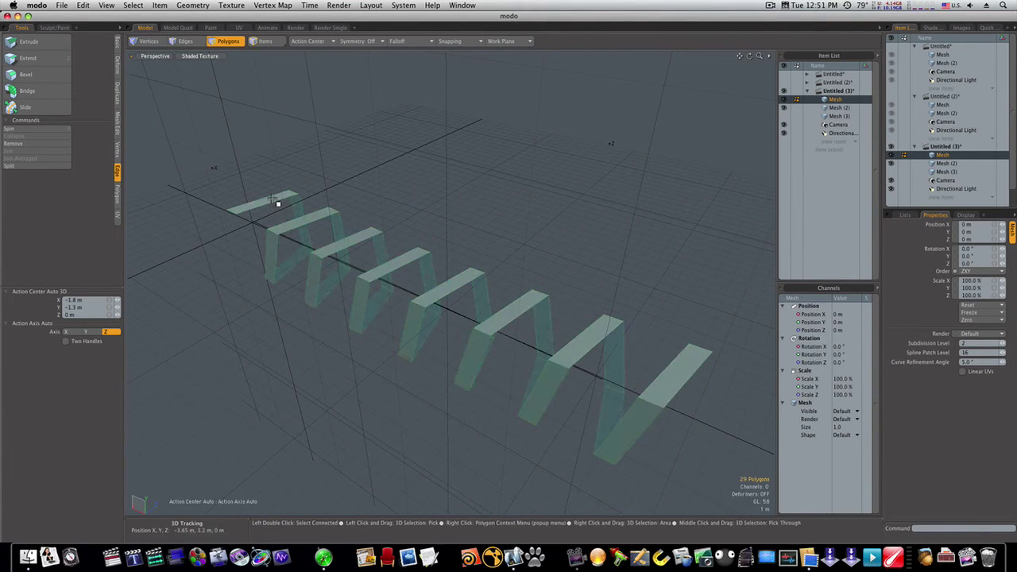
left_click(118, 41)
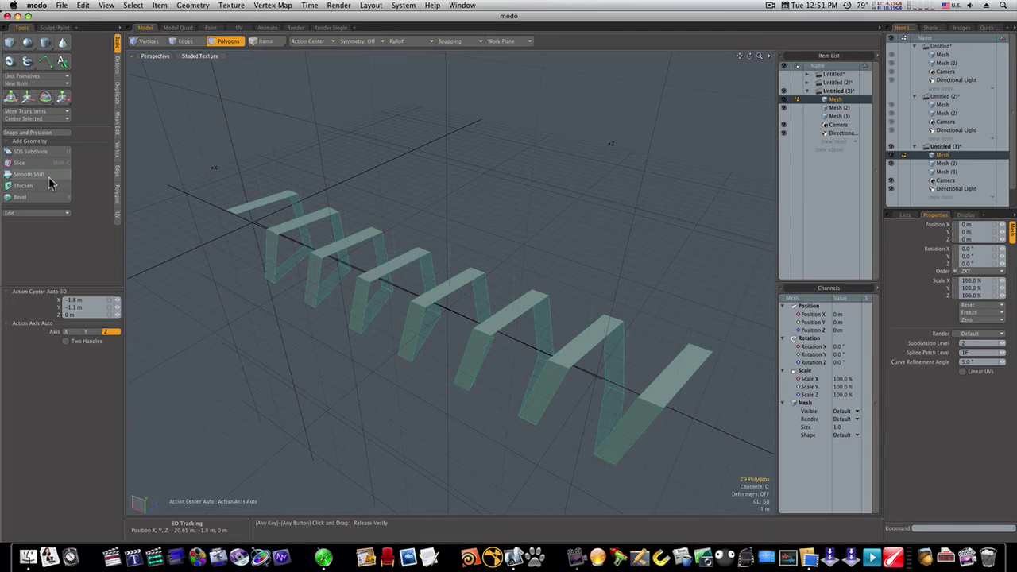
left_click(286, 191)
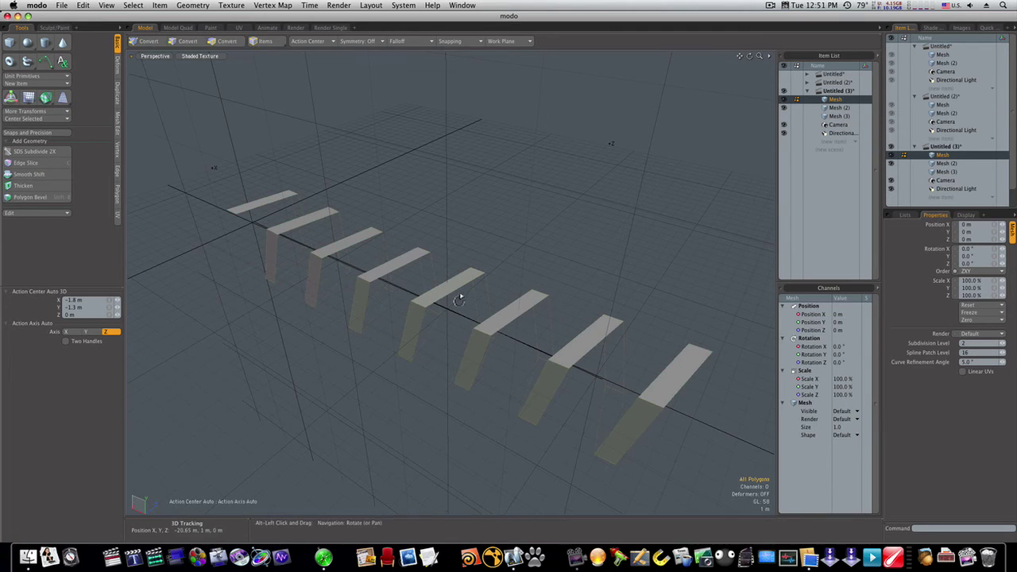
left_click_drag(459, 295, 401, 302, "ctrl+alt")
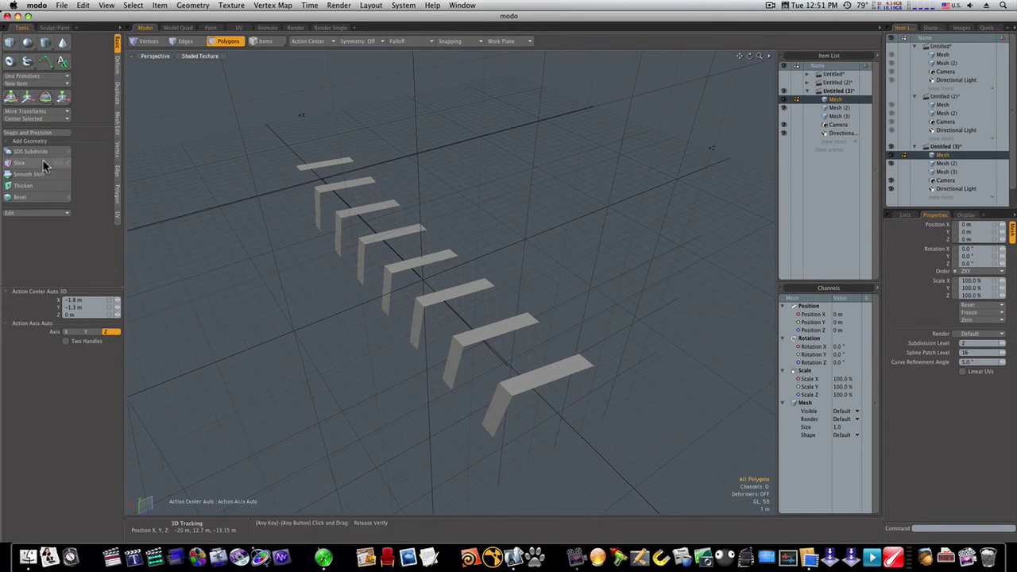
left_click(24, 186)
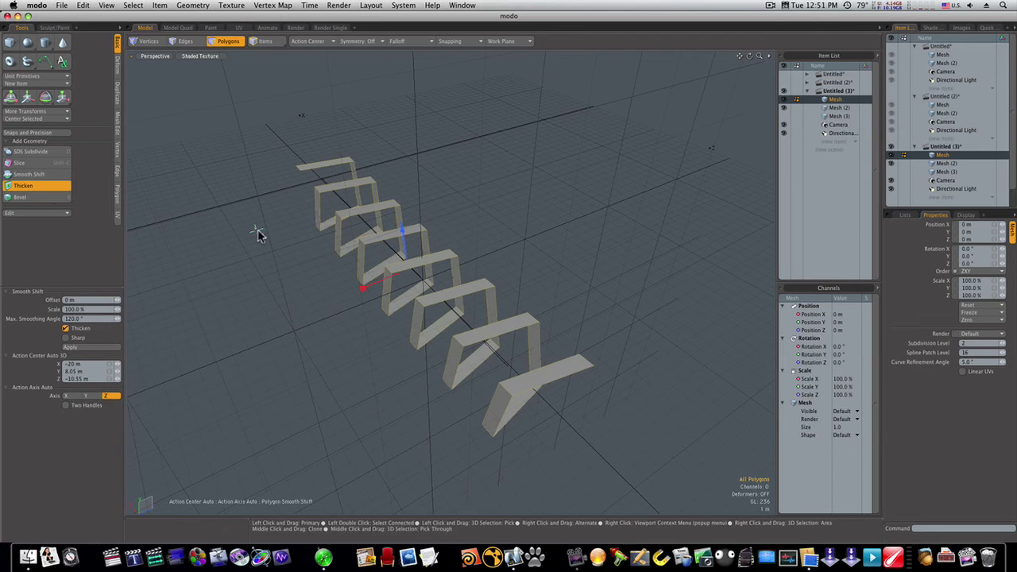
mouse_move(256, 230)
left_mouse_down()
mouse_move(240, 230)
mouse_move(256, 230)
left_mouse_up()
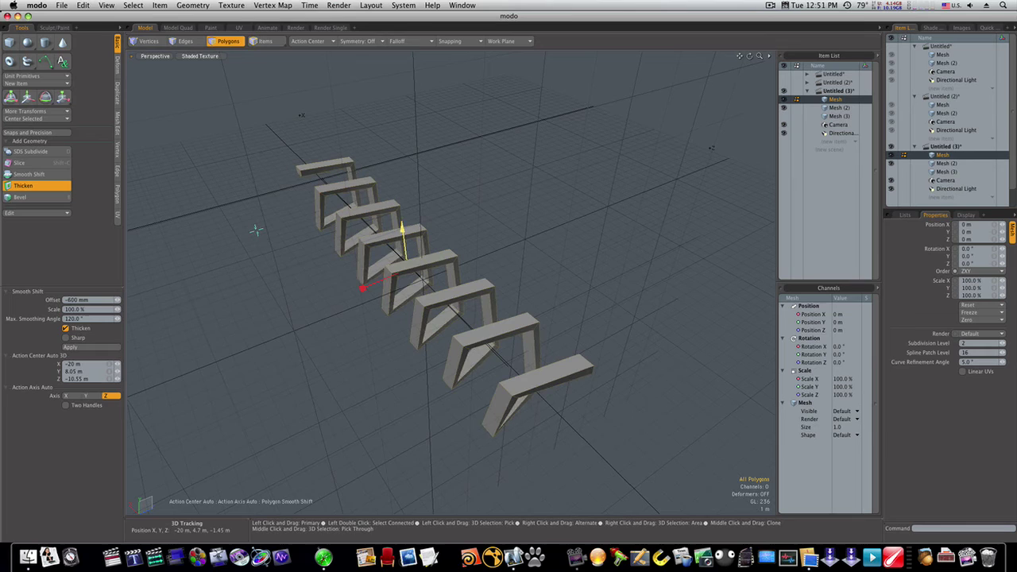
key("space")
- Convert the thickened spiral strip to a smooth subdivision surface
left_click_drag(510, 220, 538, 238, "alt")
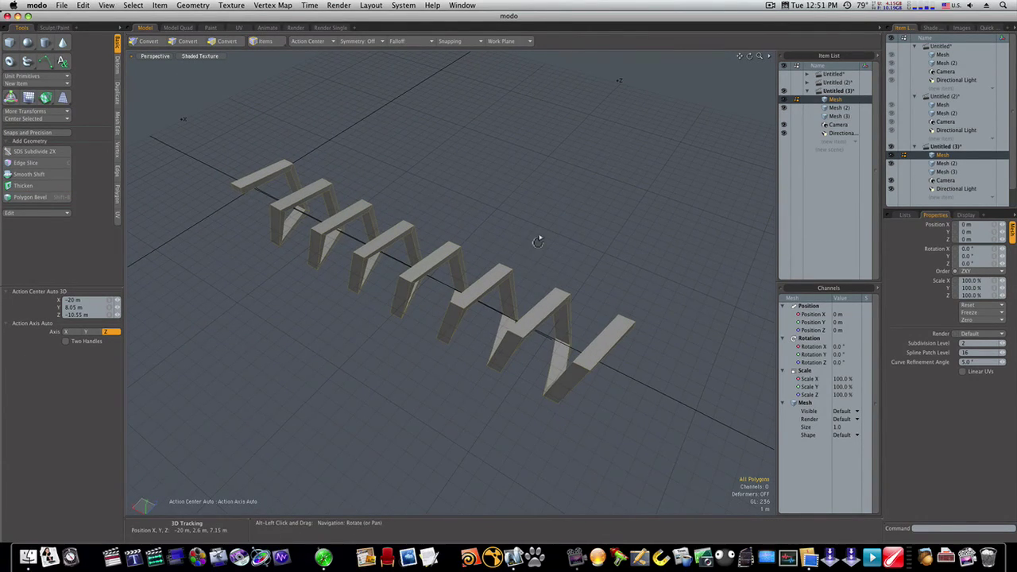
key("Tab")
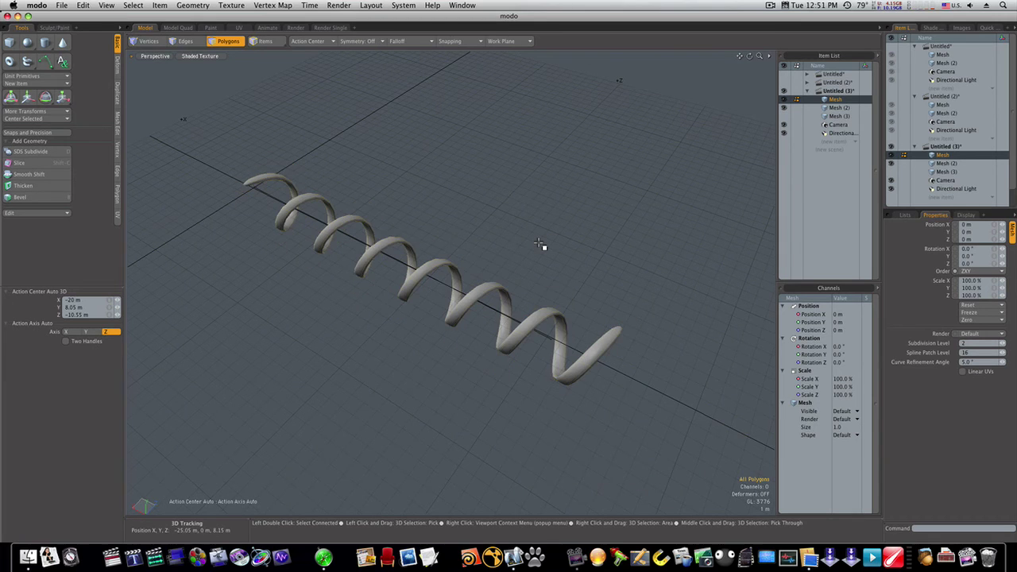
left_click_drag(449, 250, 413, 248, "alt")
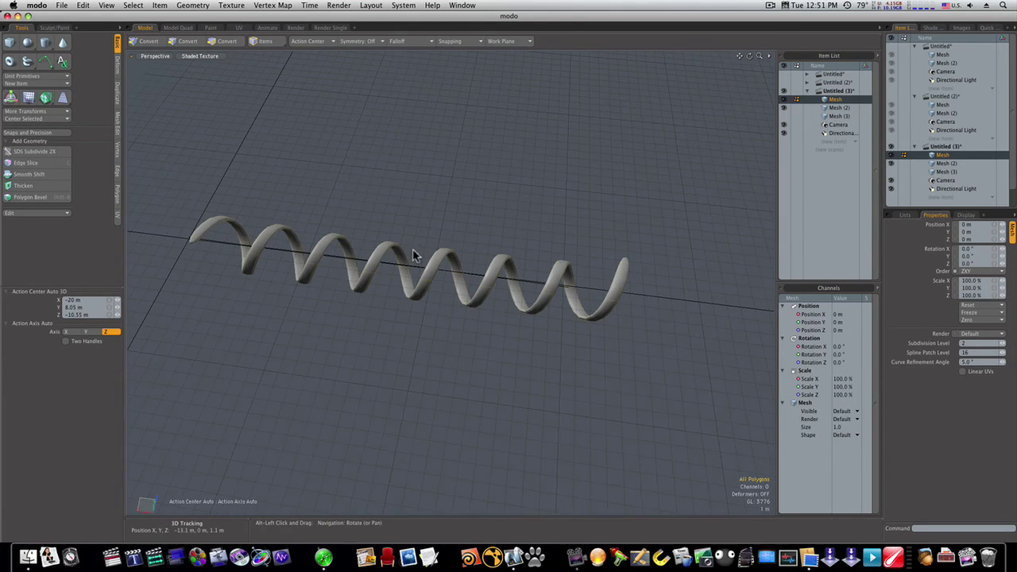
- Fatten the smoothed coil with the Push tool, using a distance of 1.2 m
left_click(118, 73)
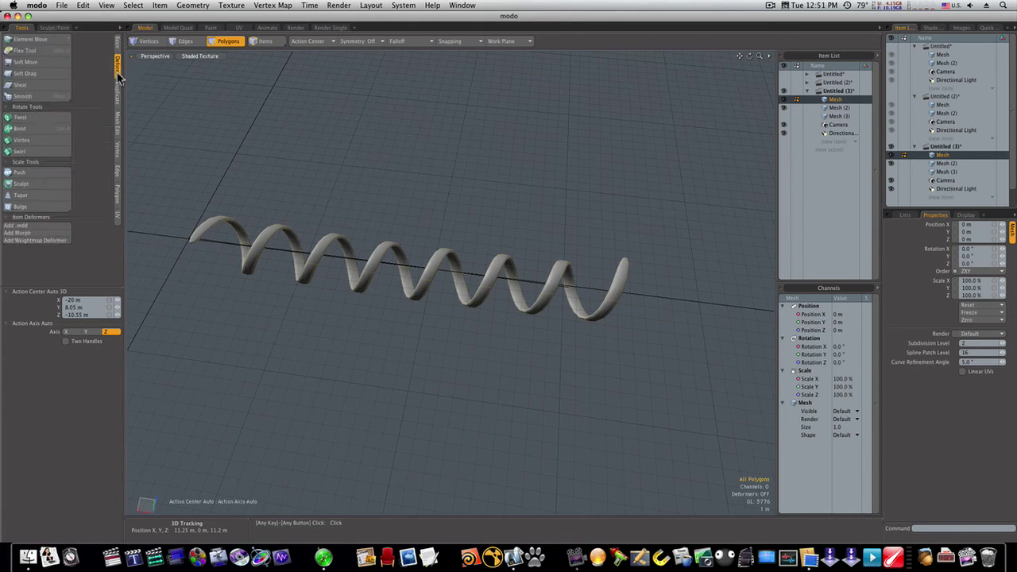
left_click(28, 175)
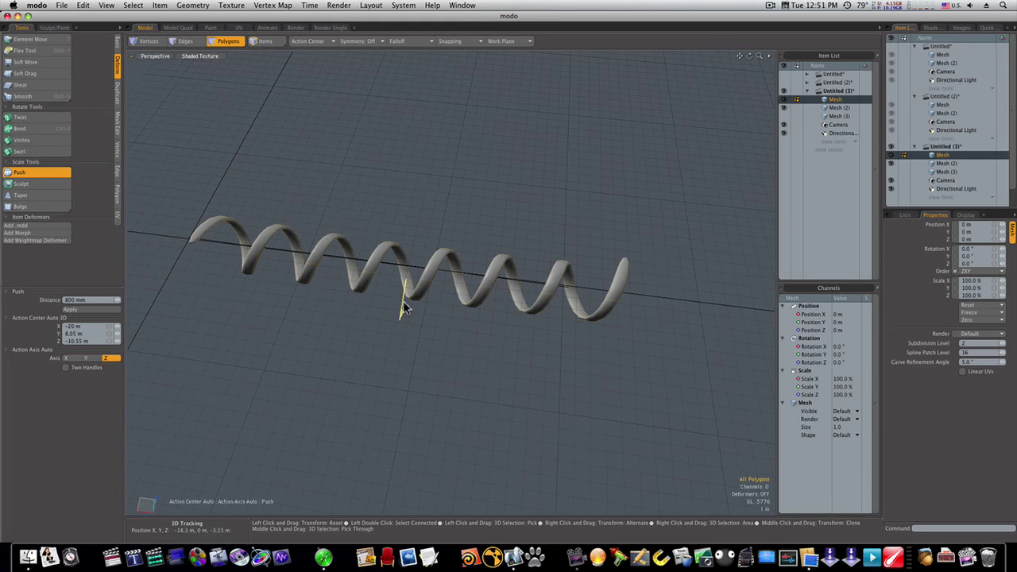
left_click_drag(402, 311, 422, 312)
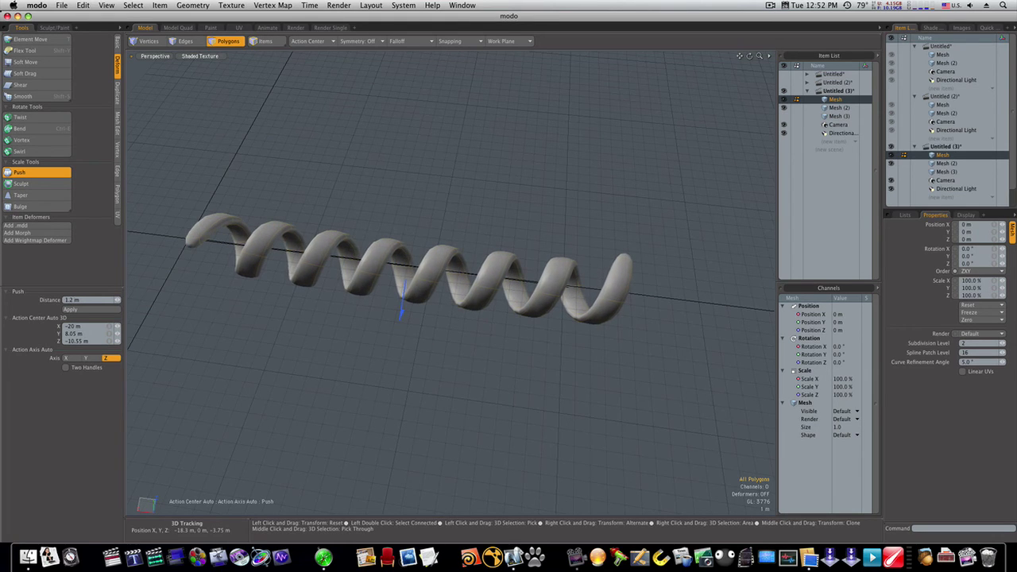
key("q")
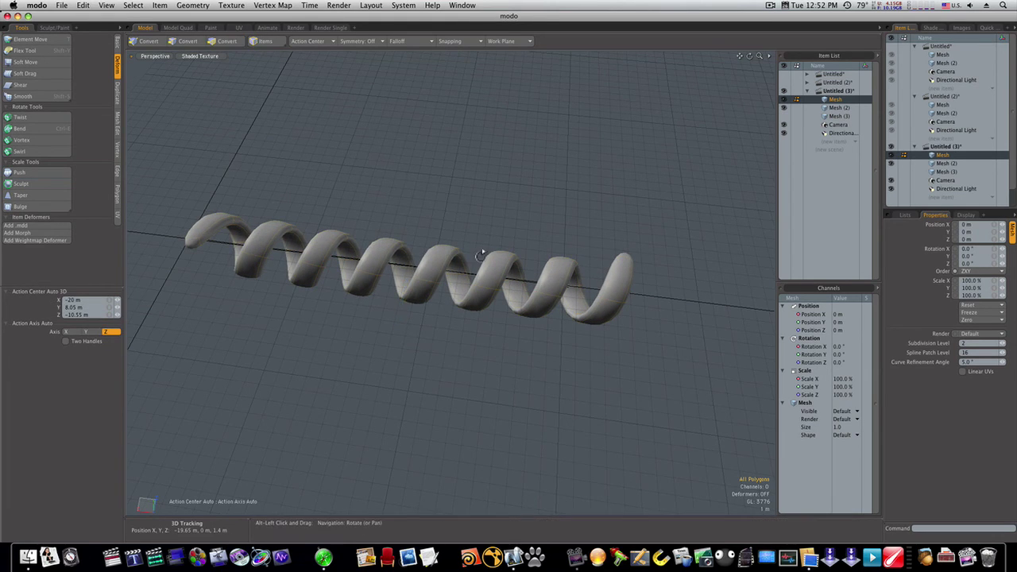
- Scale the coil along its length on the X axis to 96%
mouse_move(481, 253)
left_mouse_down("ctrl+alt")
mouse_move(437, 254)
mouse_move(515, 247)
mouse_move(441, 274)
mouse_move(391, 272)
mouse_move(431, 294)
mouse_move(419, 270)
mouse_move(434, 249)
mouse_move(465, 261)
left_mouse_up("ctrl+alt")
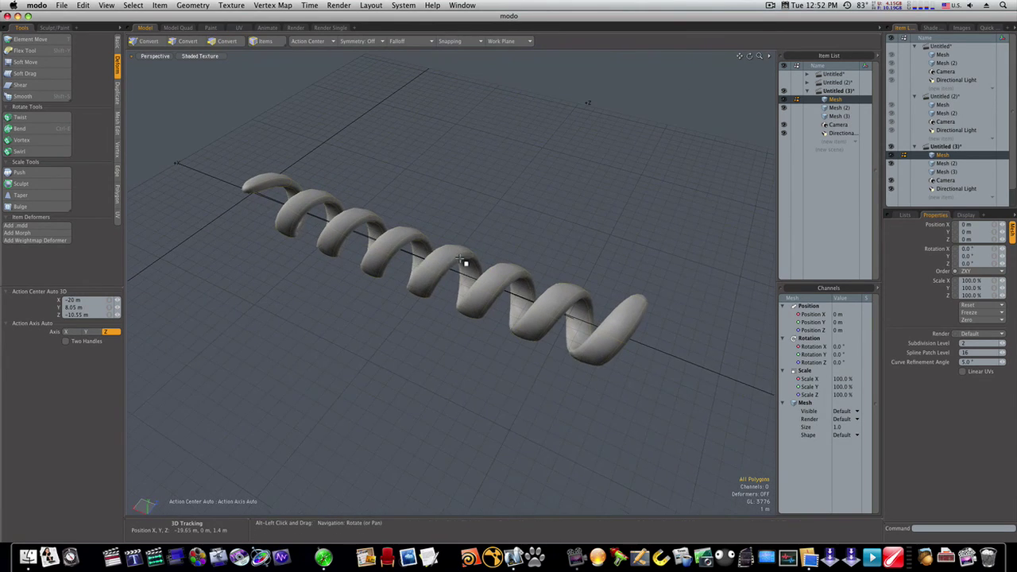
key("r")
left_click_drag(388, 252, 421, 273)
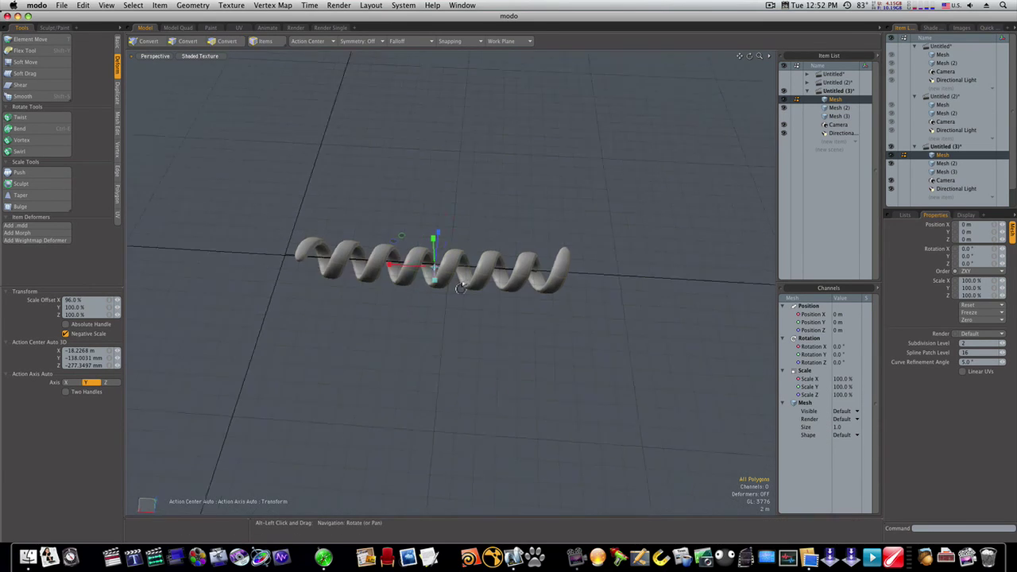